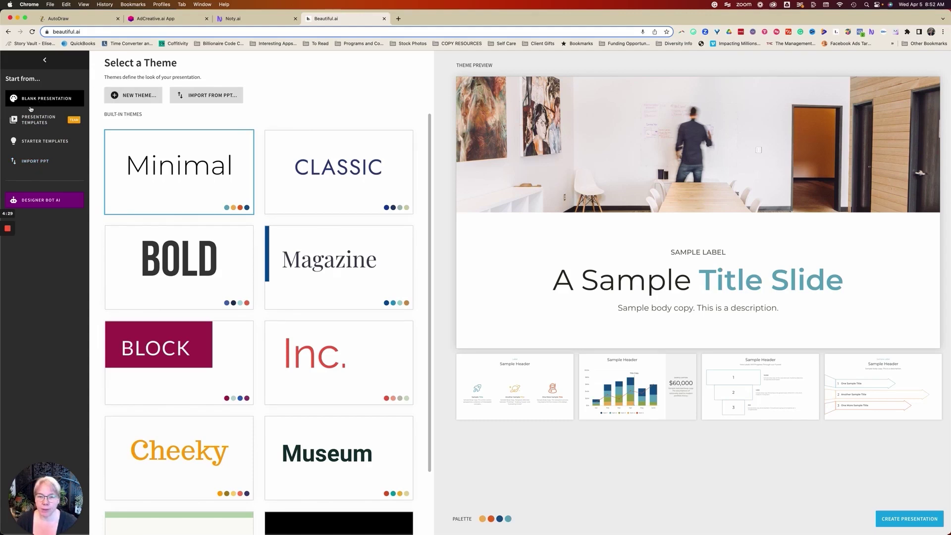
Start a DesignerBot AI presentation and paste the prepared description of Sidekick COO C Level sessions for online service providers.
click(35, 204)
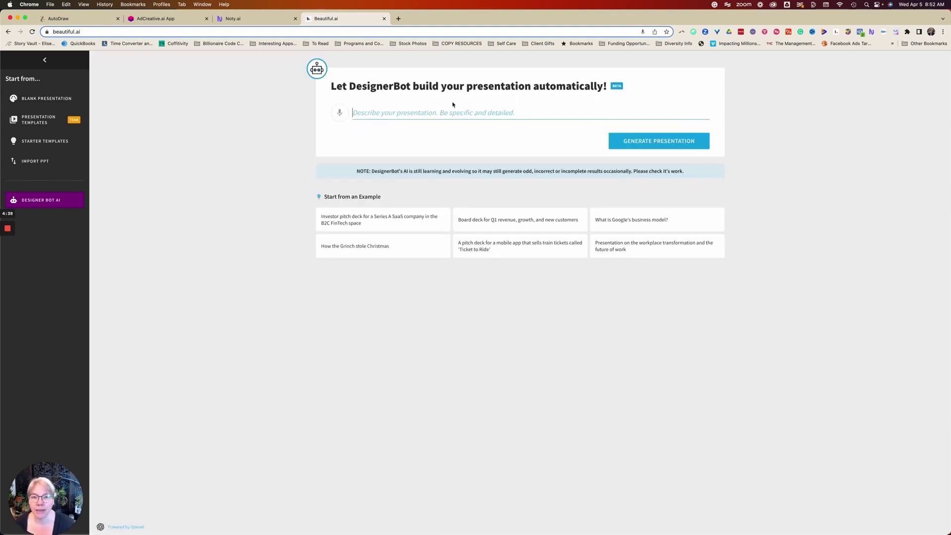
key(super+v)
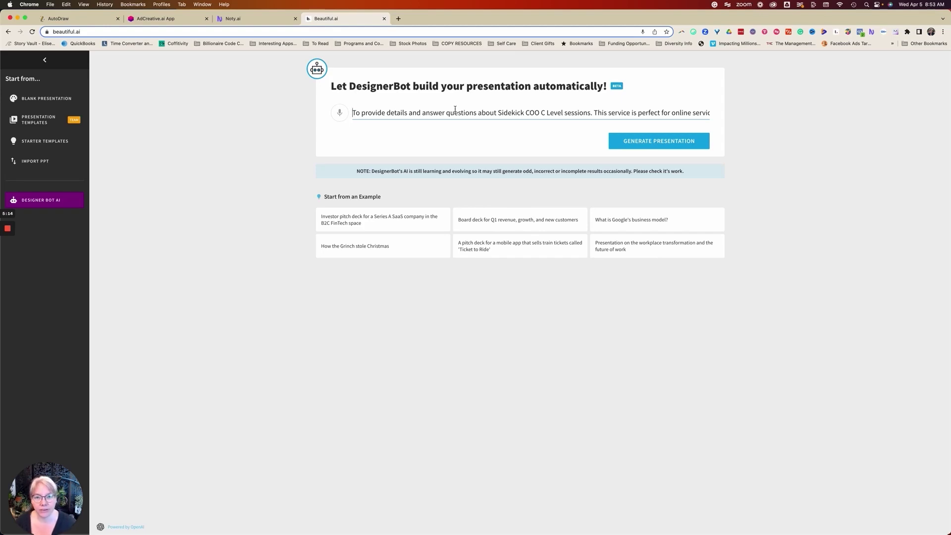
Read through the entire presentation description, checking the target audience, services, included hours, cost and renewal terms, and return to its beginning.
scroll(575, 112, right, 4)
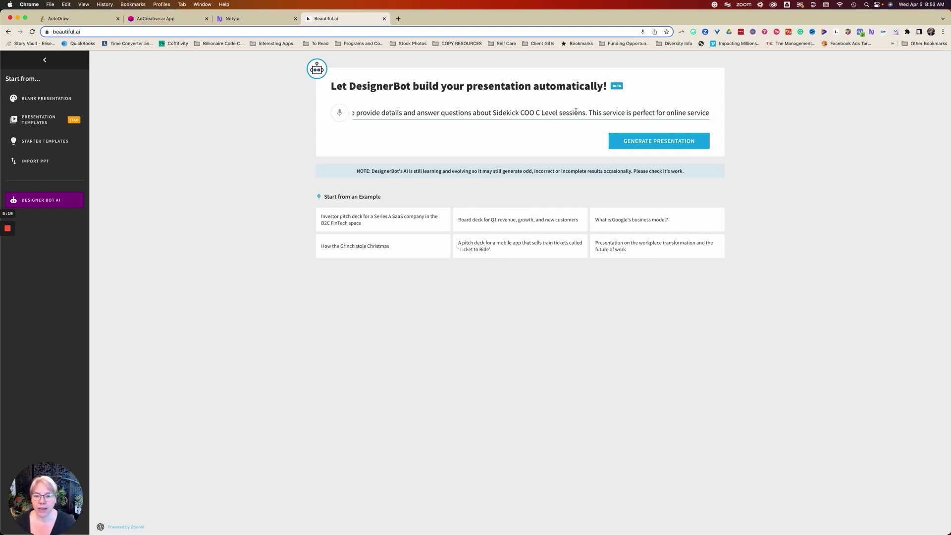
scroll(575, 112, right, 1)
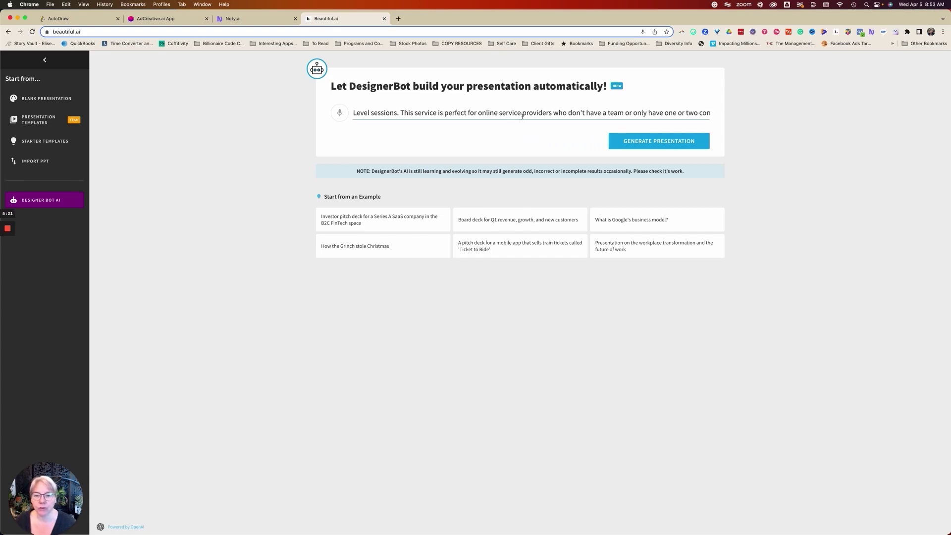
scroll(600, 114, right, 3)
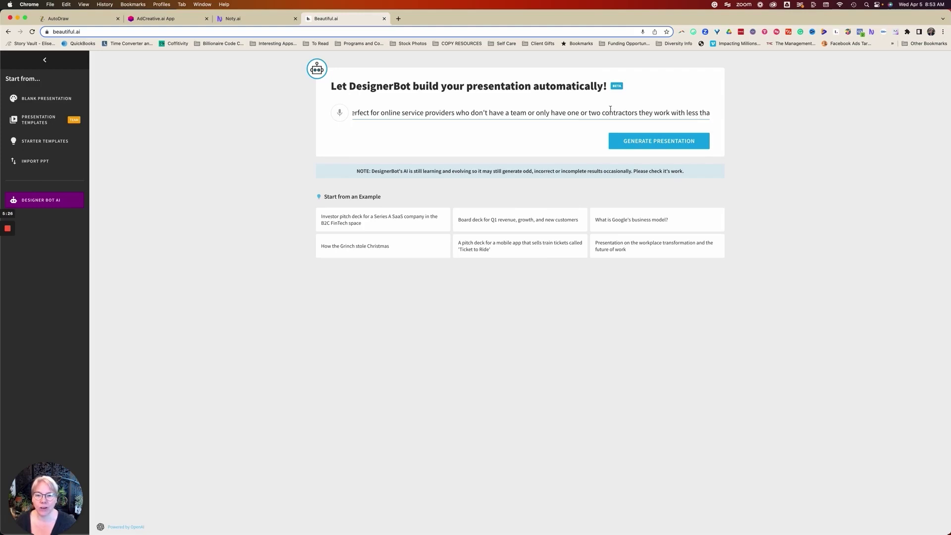
scroll(604, 114, right, 5)
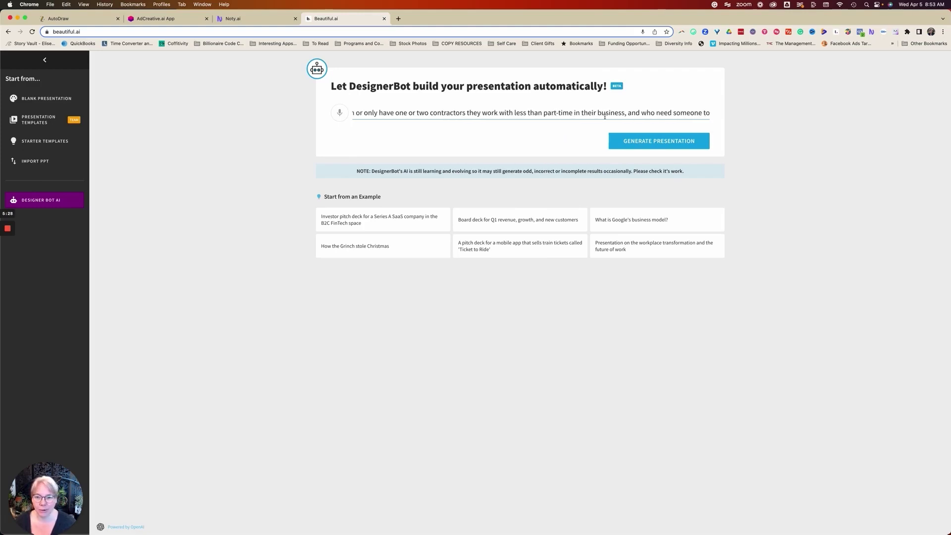
scroll(604, 114, right, 4)
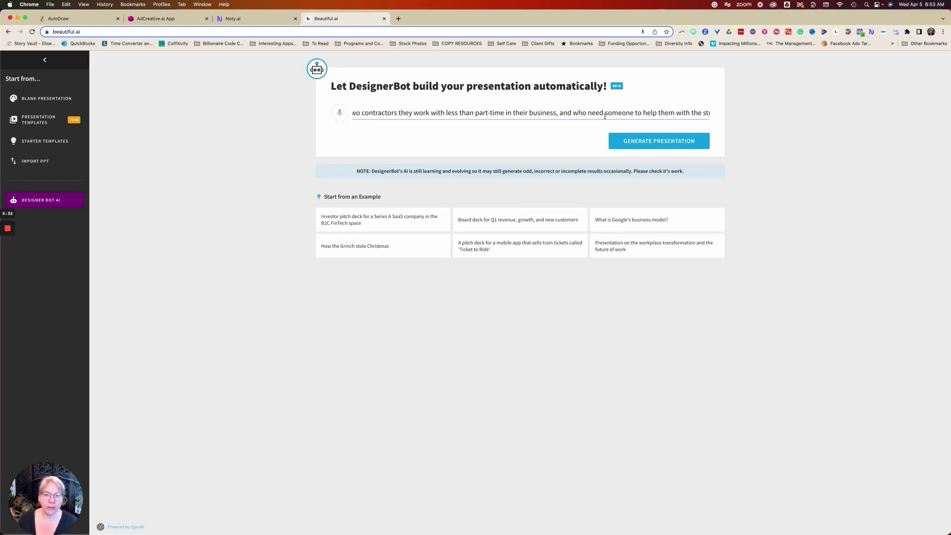
scroll(604, 114, right, 4)
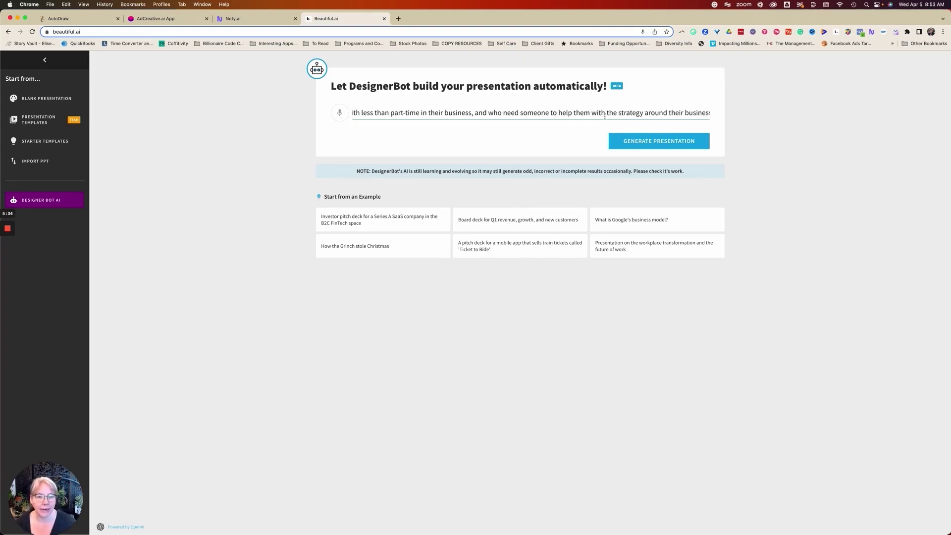
scroll(604, 114, right, 8)
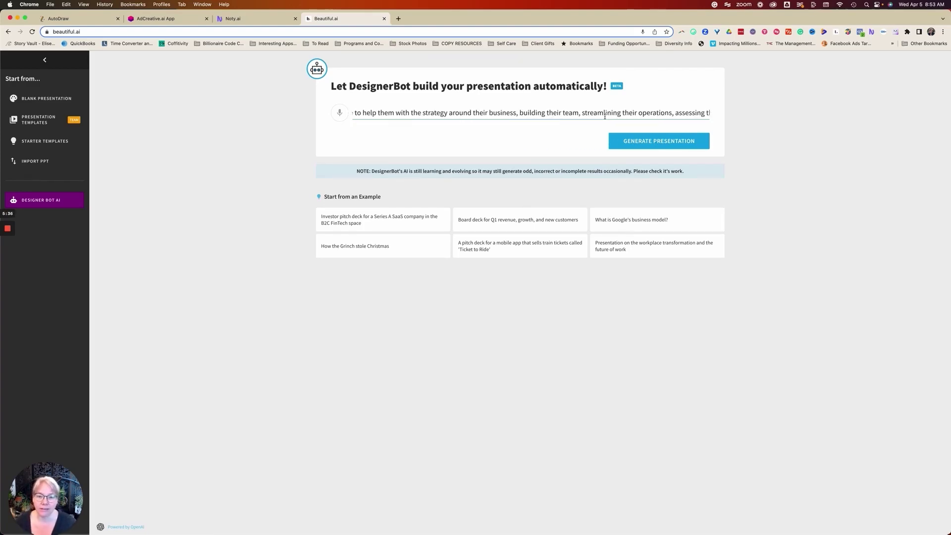
scroll(605, 114, right, 8)
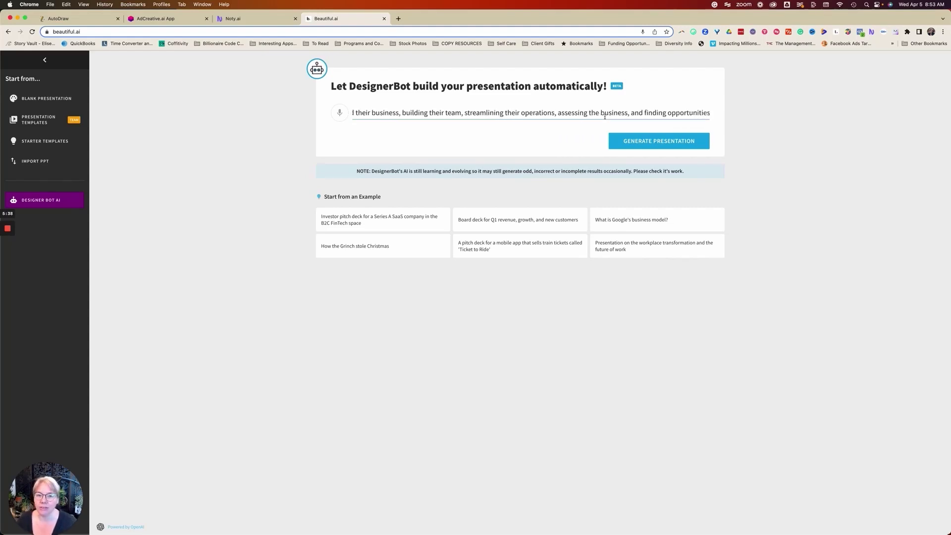
scroll(605, 114, right, 8)
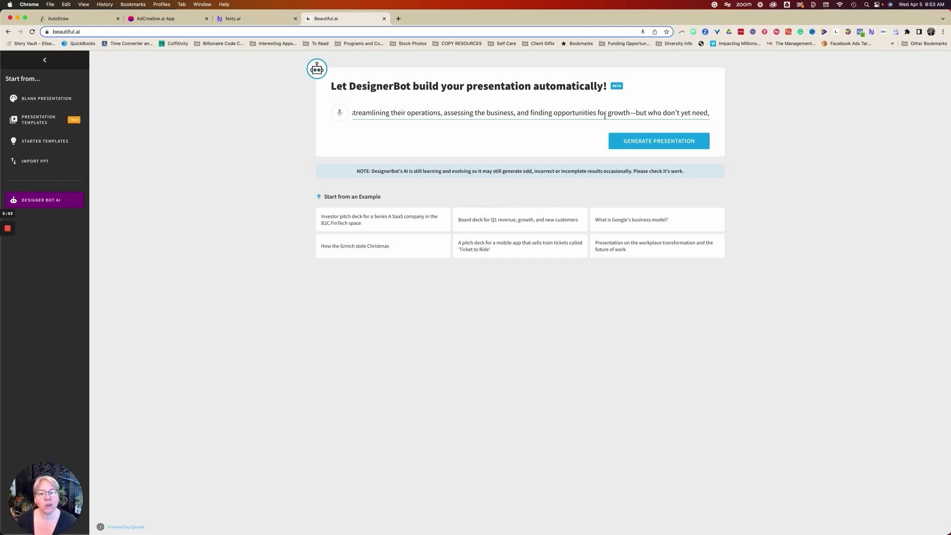
scroll(605, 116, right, 8)
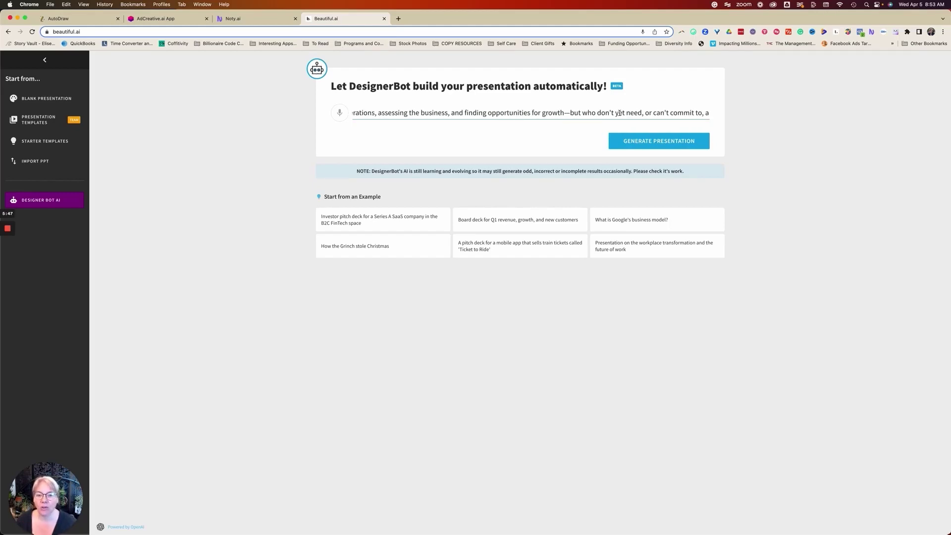
scroll(619, 113, right, 8)
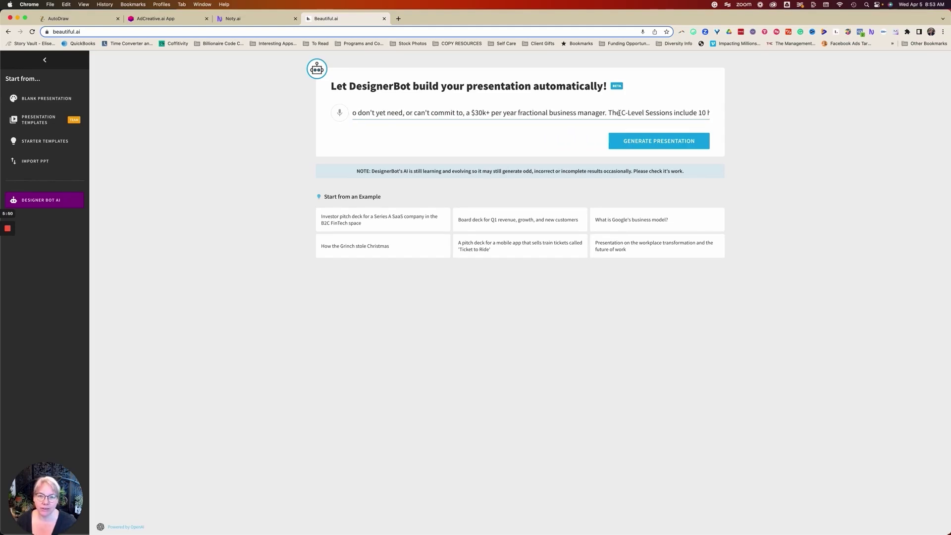
scroll(619, 113, right, 2)
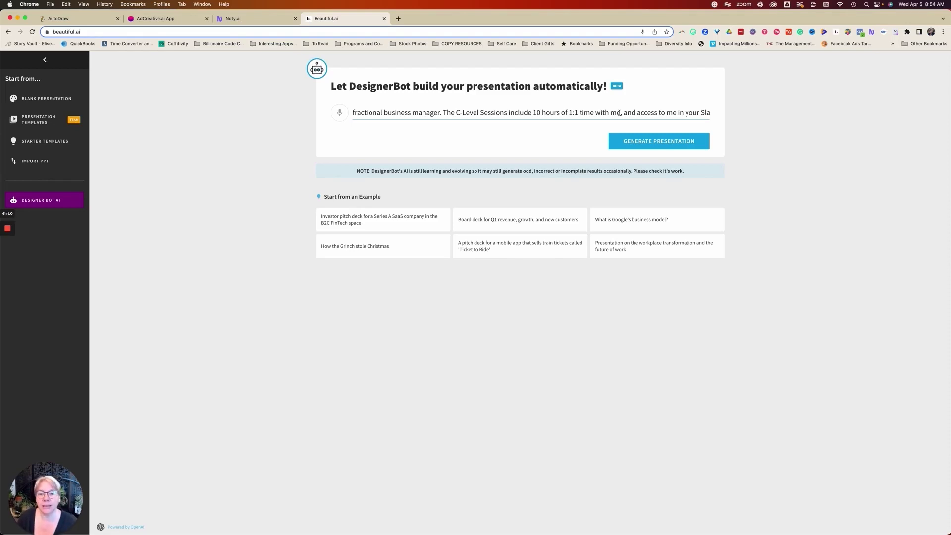
scroll(619, 113, right, 3)
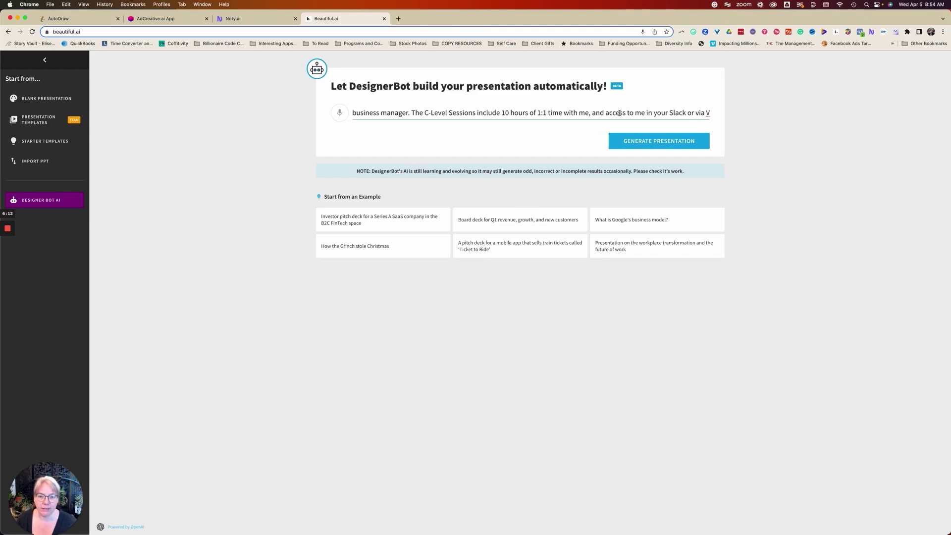
text($52)
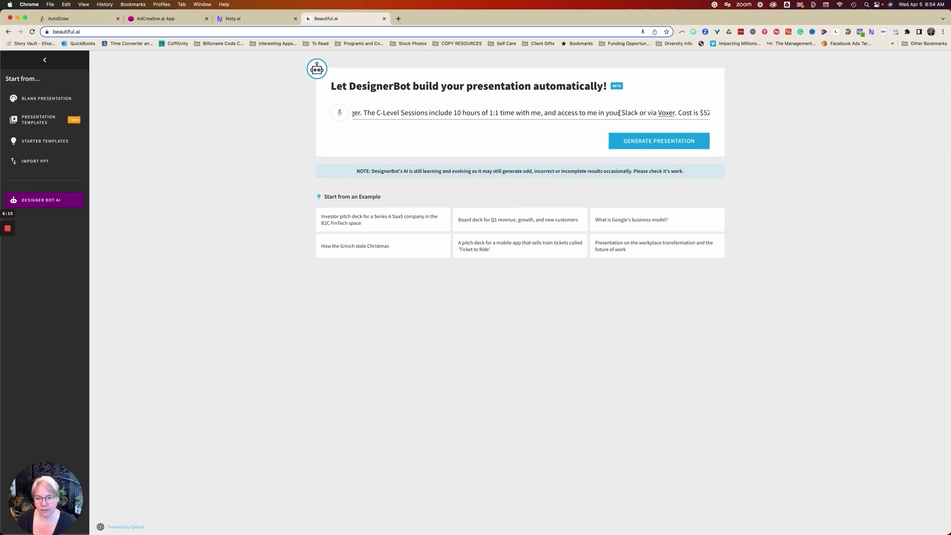
text(50 USD for a 6-mon)
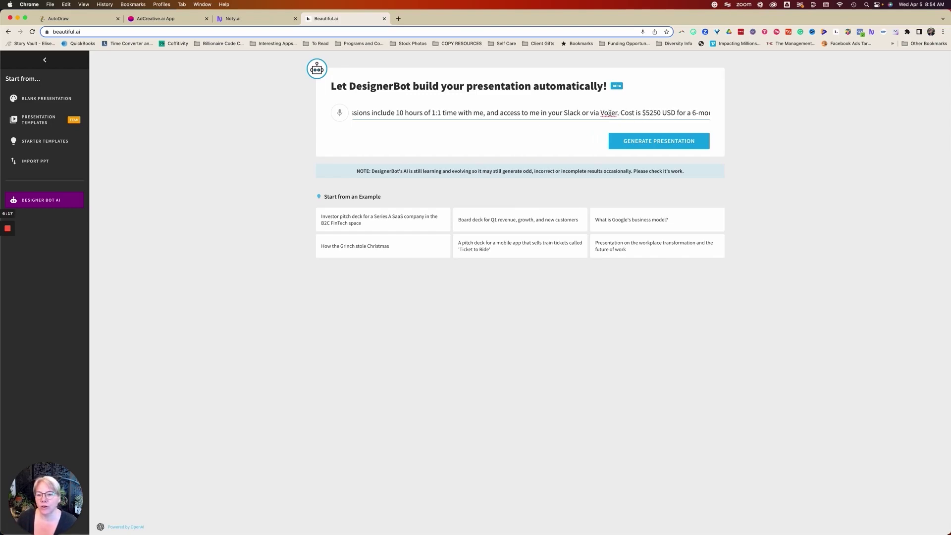
text(th commitment and it renews every six months automatically. Please includ)
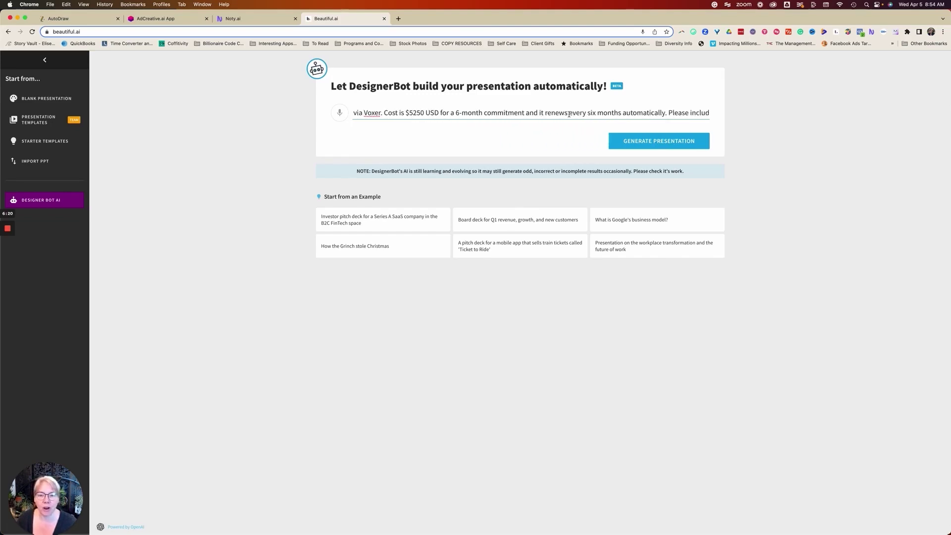
scroll(569, 114, right, 1)
scroll(569, 114, left, 10)
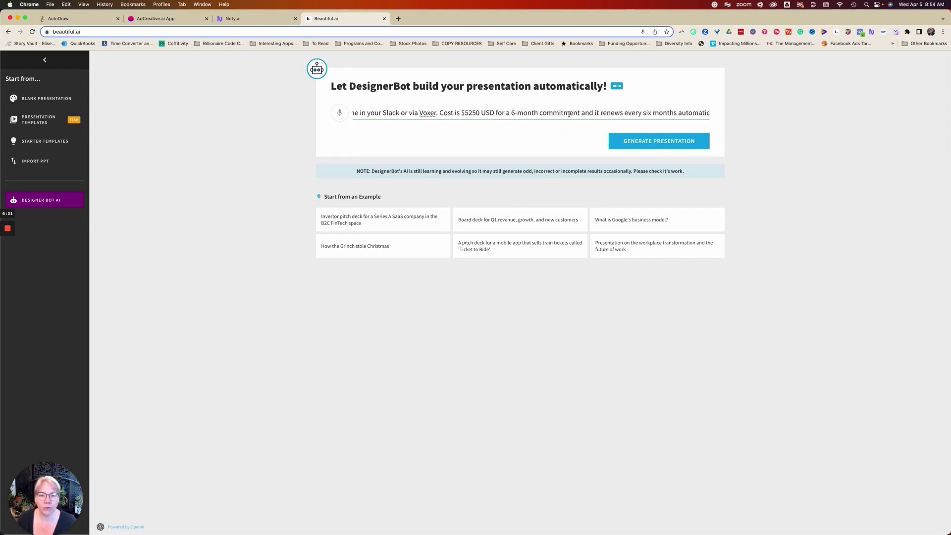
scroll(569, 113, right, 2)
scroll(569, 114, left, 15)
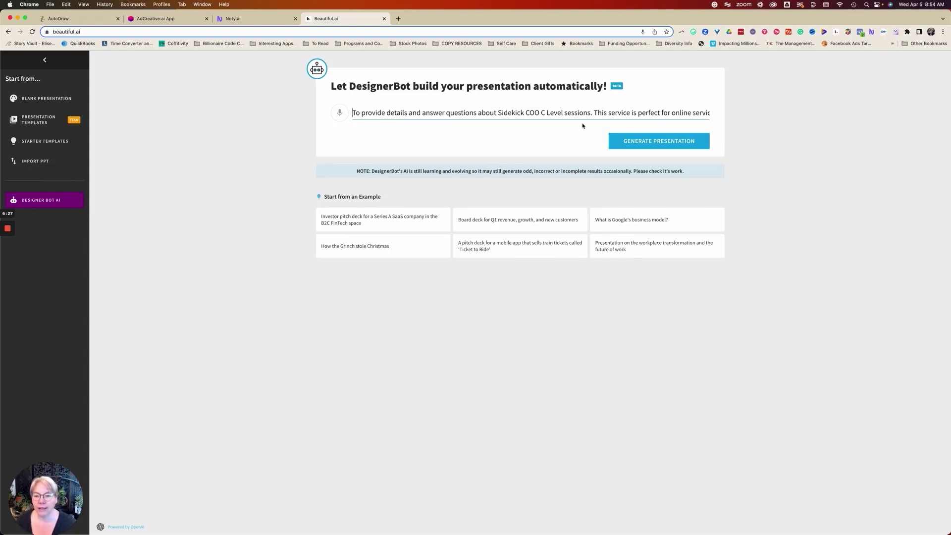
Generate the presentation from the description and create it with the built-in Cheeky theme.
click(643, 142)
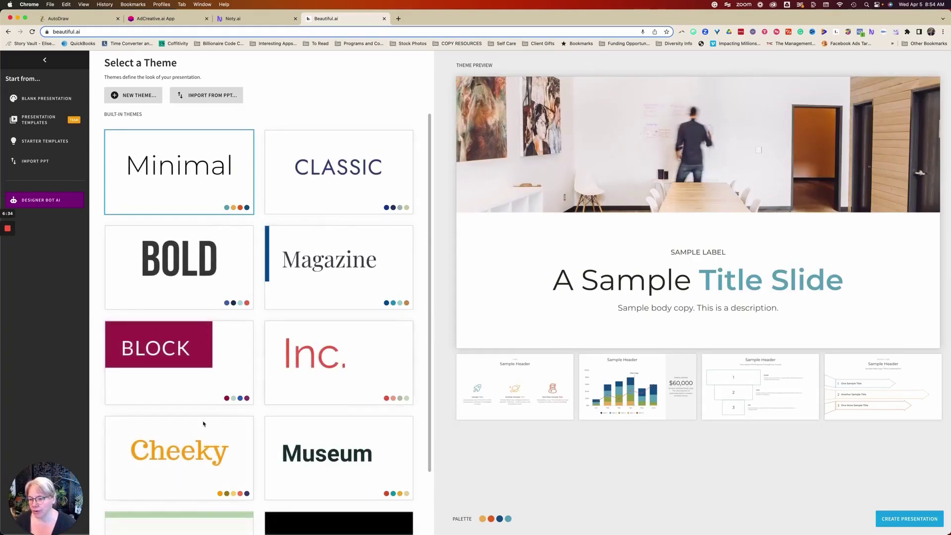
click(191, 464)
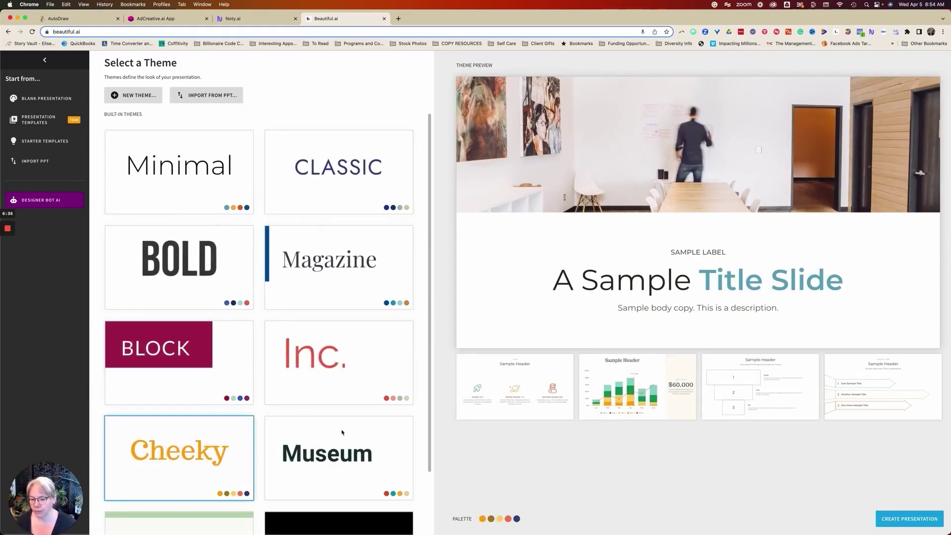
click(895, 522)
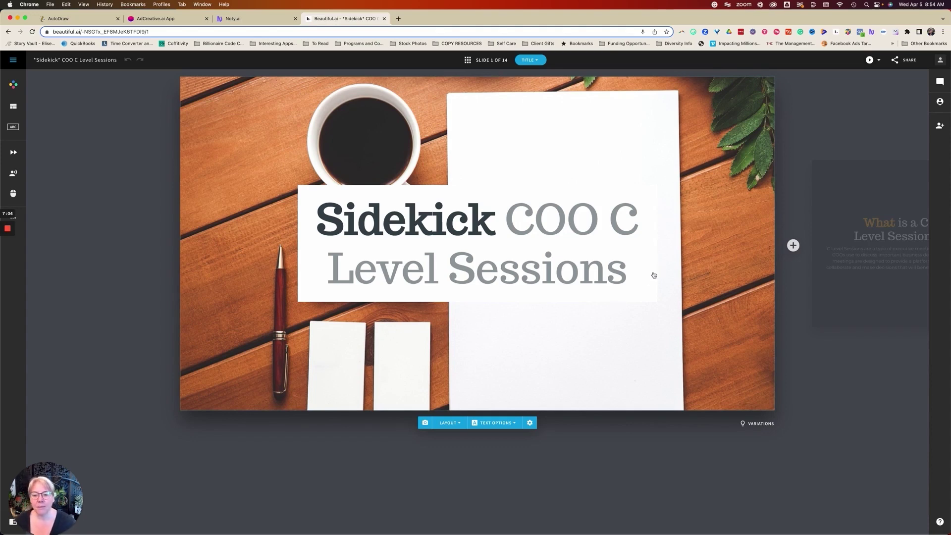
Review the generated slides one by one, from the title slide through to the closing quote slide.
key(Right)
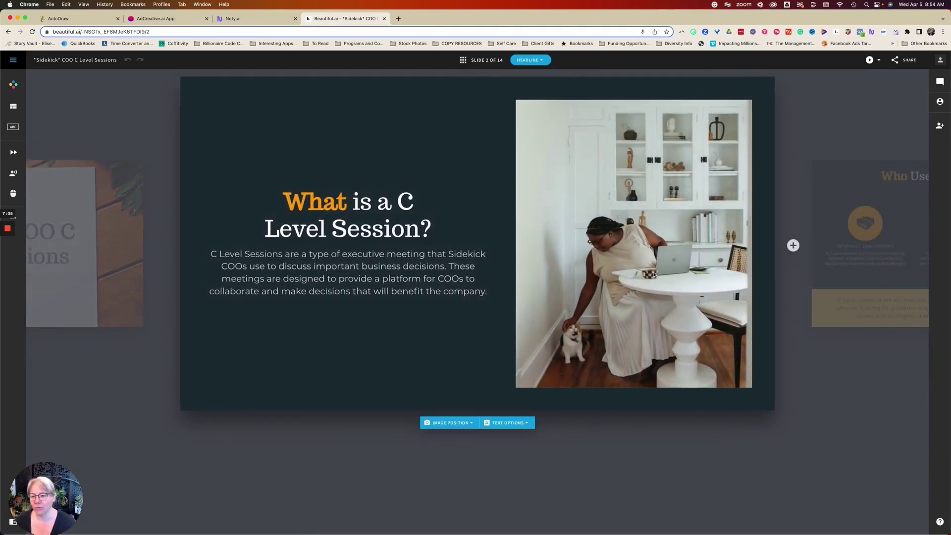
key(Right)
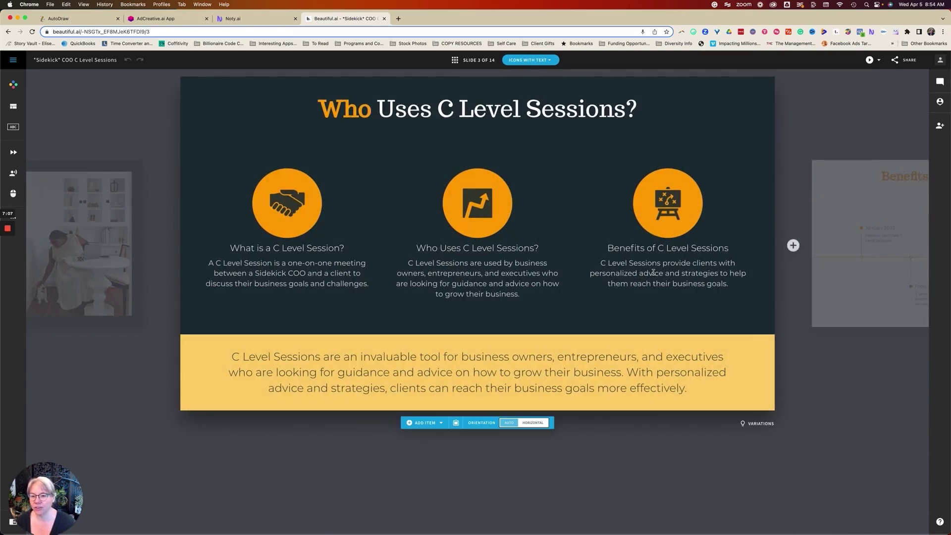
key(Right)
key(Right)
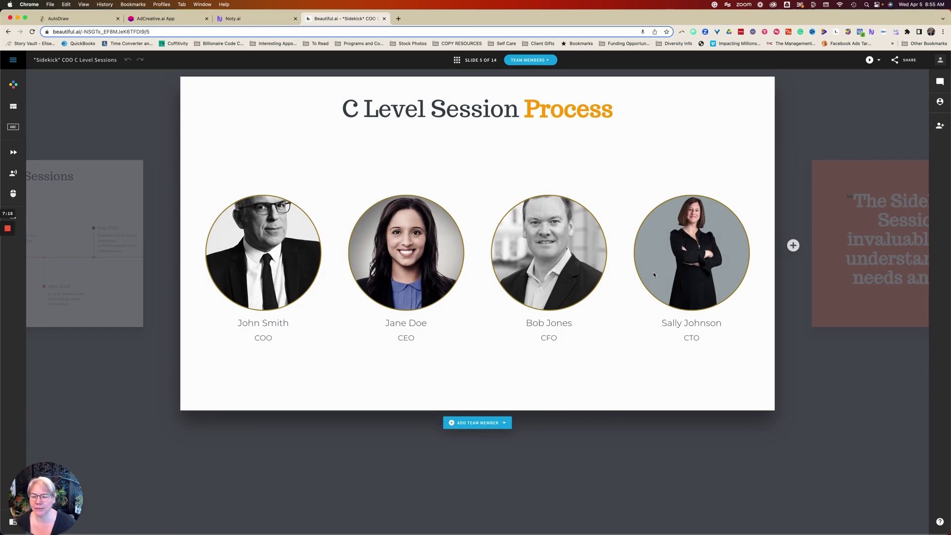
key(Right)
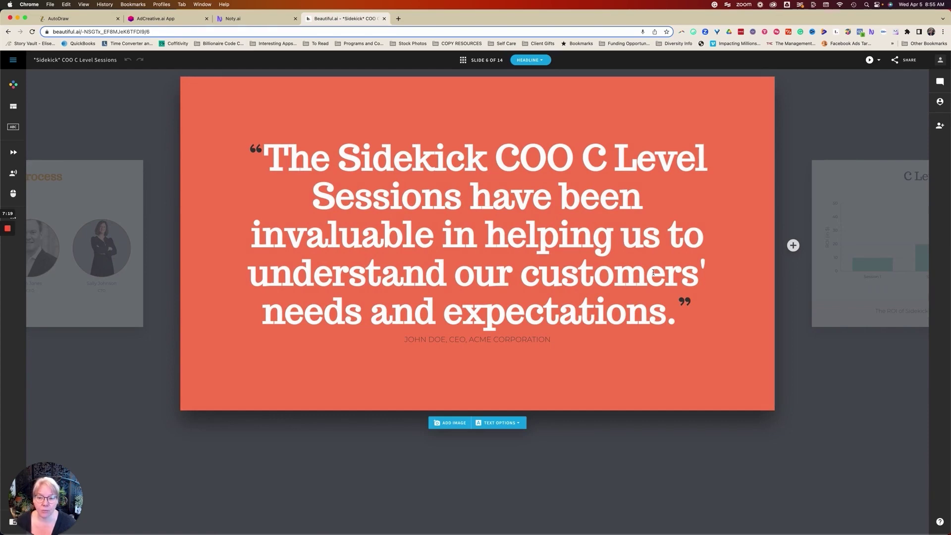
key(Right)
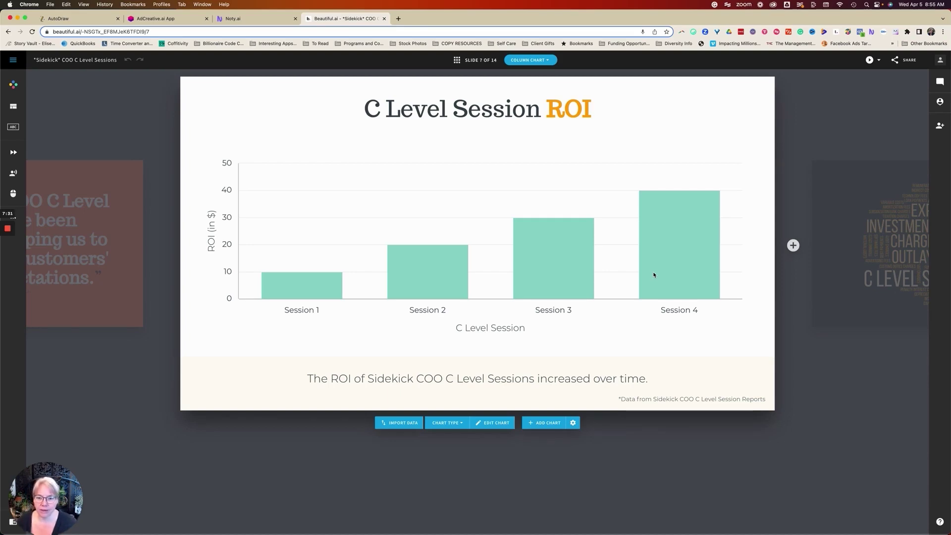
key(Right)
key(Right)
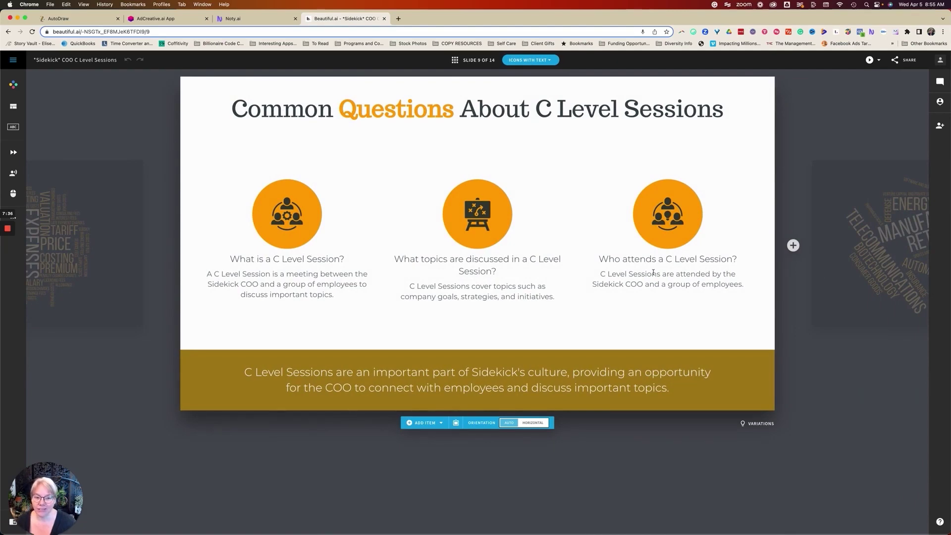
key(Right)
key(Right)
key(Right)
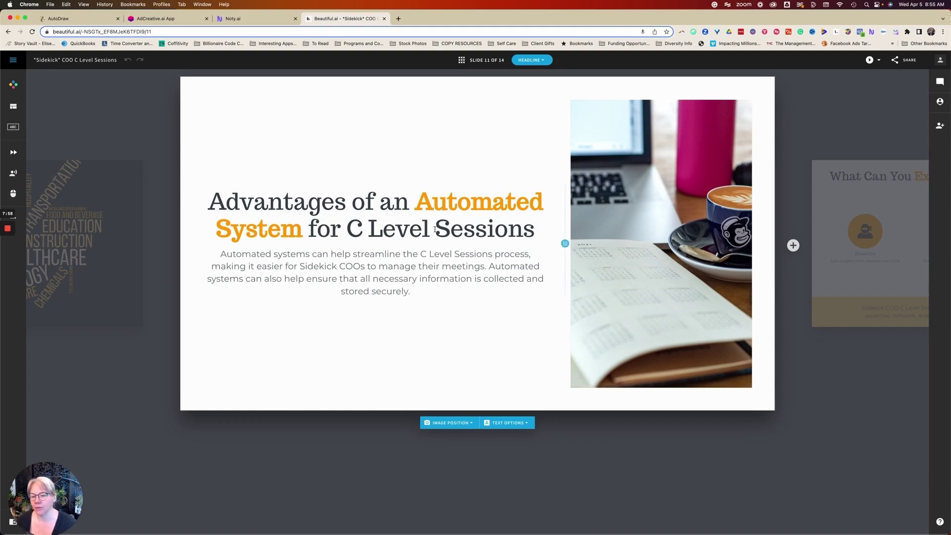
key(Right)
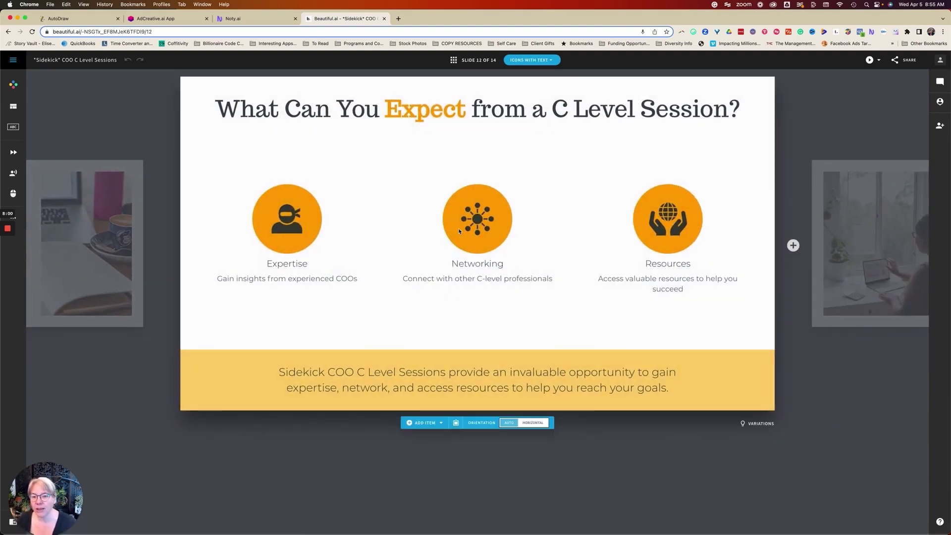
key(Right)
key(Right)
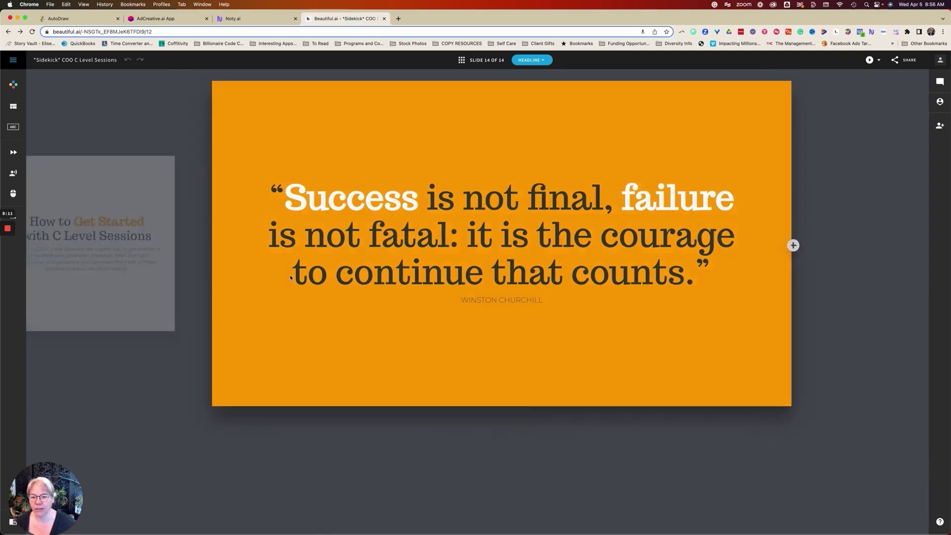
Go back over the slides before the closing quote and stop at "What Can You Expect from a C Level Session?".
key(Left)
key(Left)
key(Left)
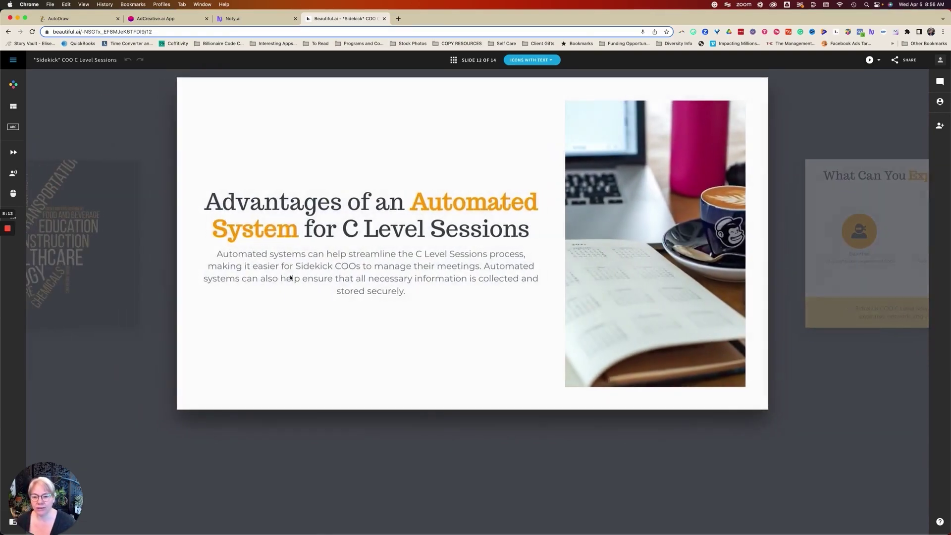
key(Right)
key(Right)
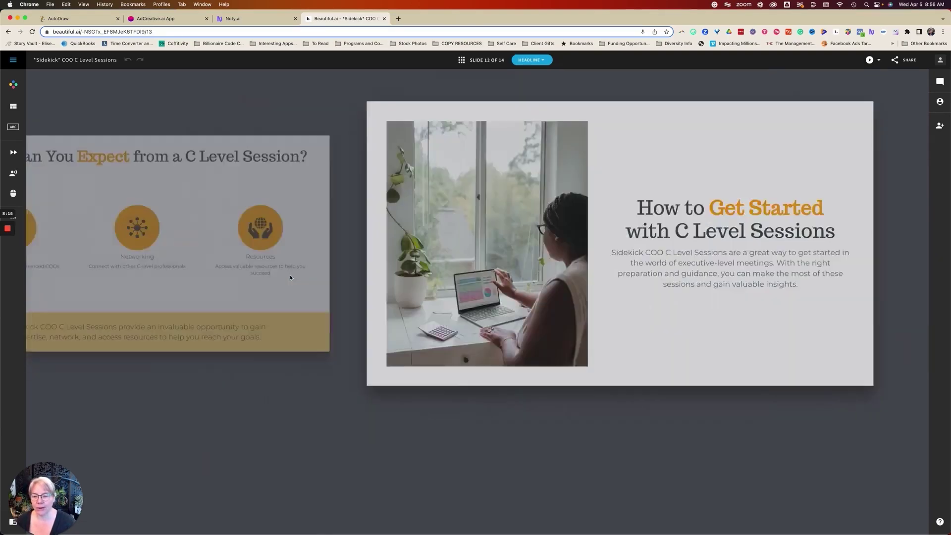
key(Left)
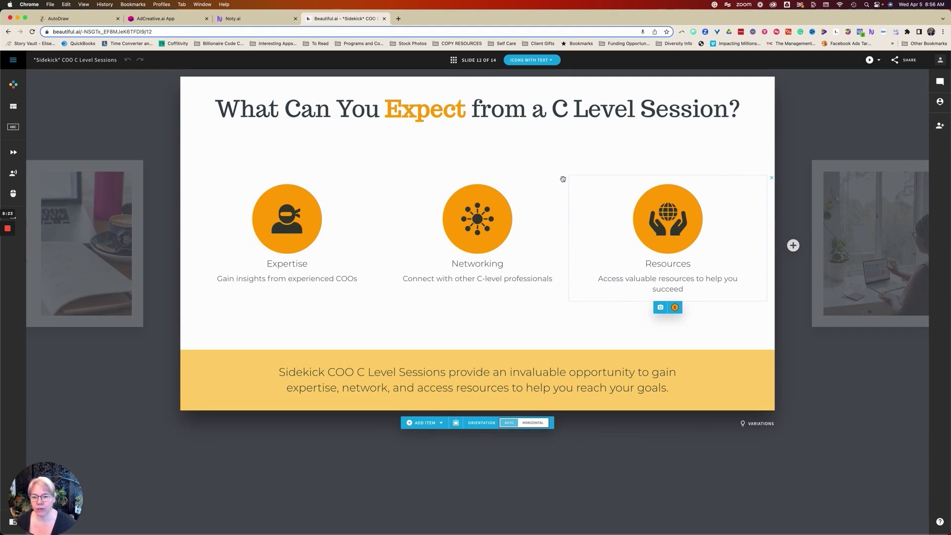
Move the Resources item between Expertise and Networking and add three blank icon items to the slide.
drag(563, 180, 424, 185)
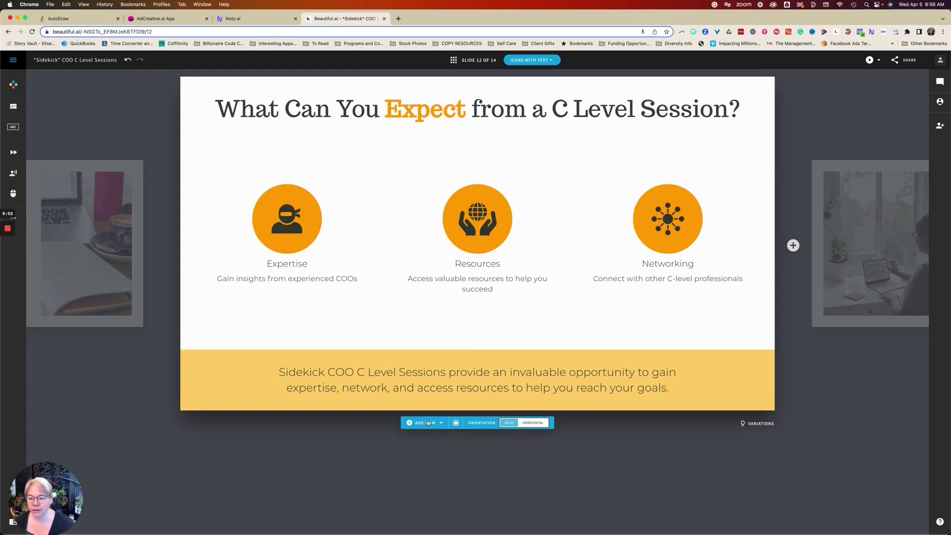
click(424, 422)
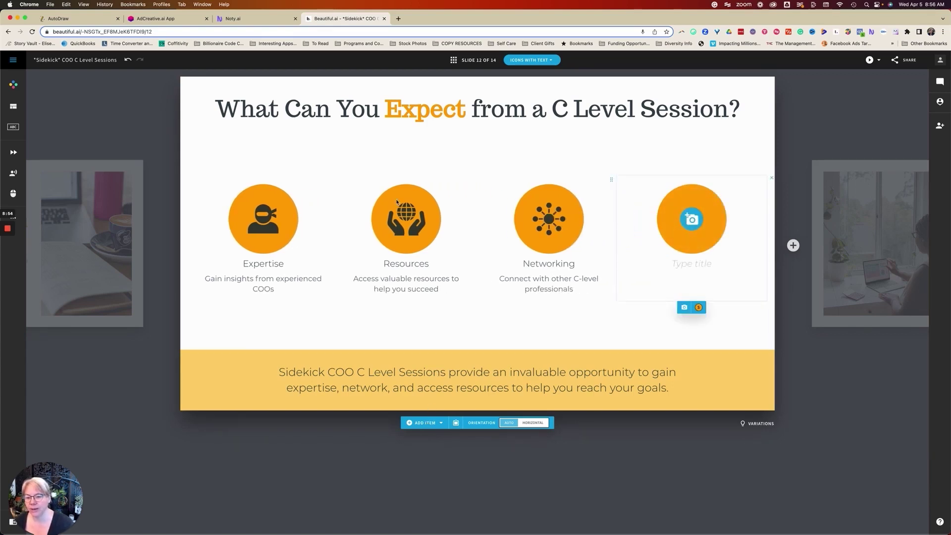
click(415, 423)
click(415, 422)
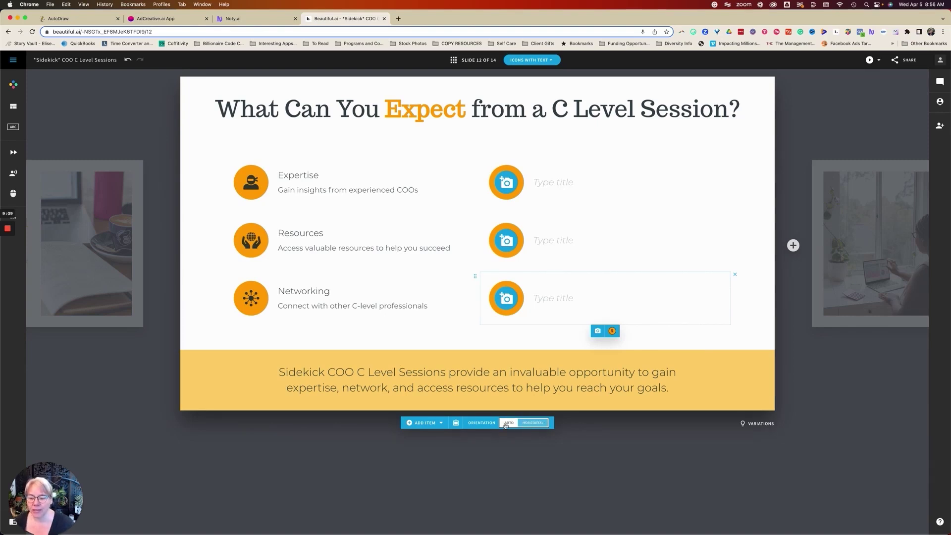
click(465, 119)
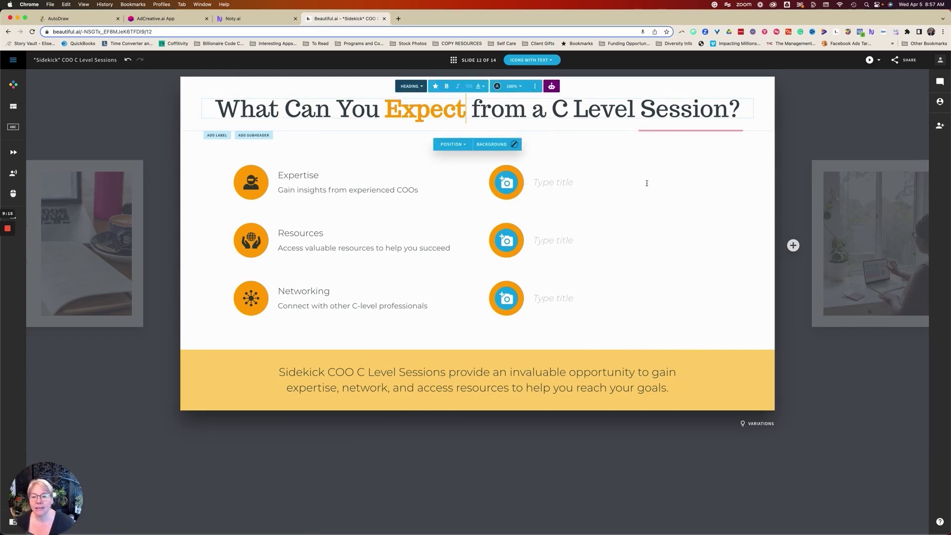
click(714, 261)
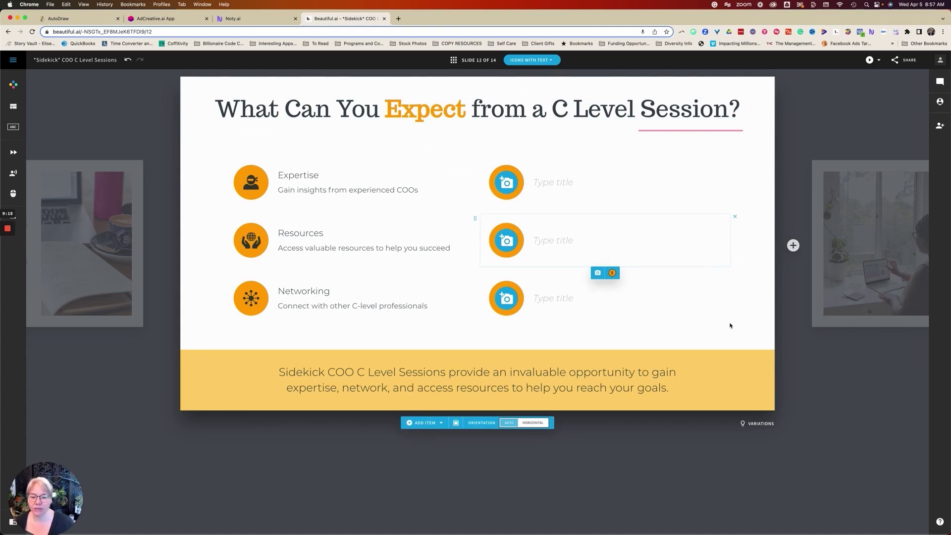
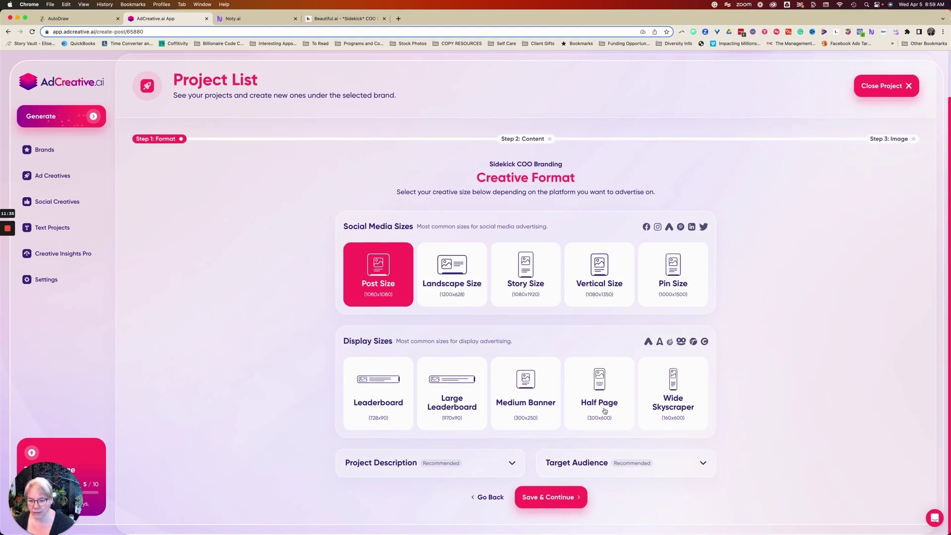
In AdCreative.ai, choose the Story Size (1080x1920) format, expand the project description and target audience, and continue to the content stage.
click(537, 286)
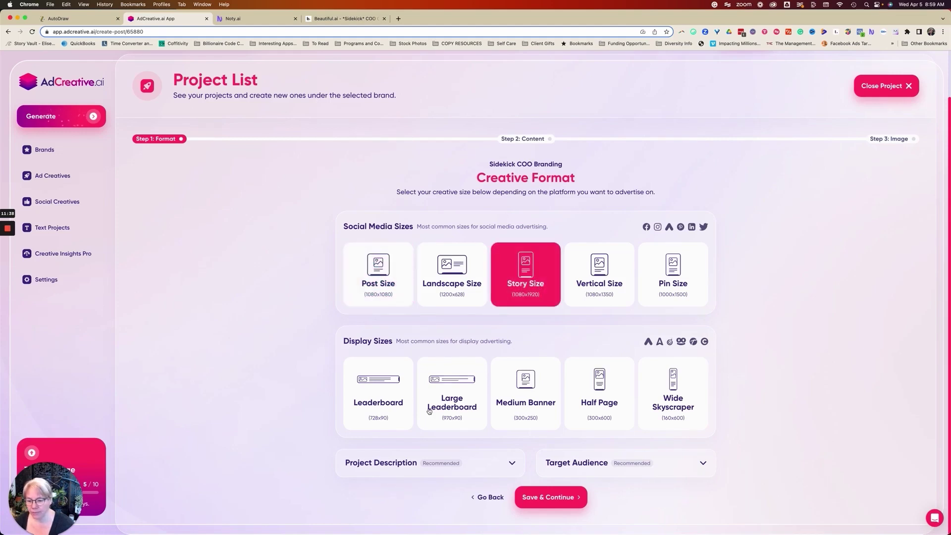
click(403, 464)
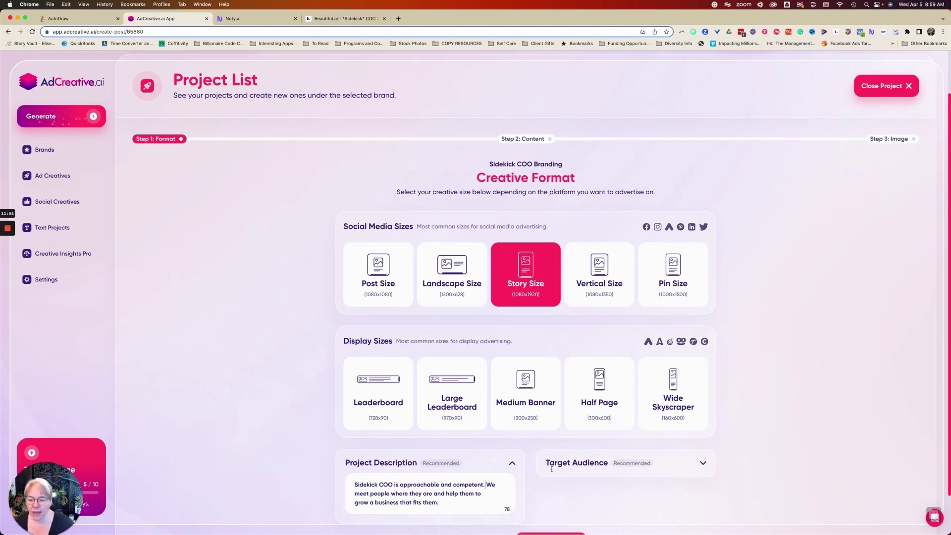
click(599, 469)
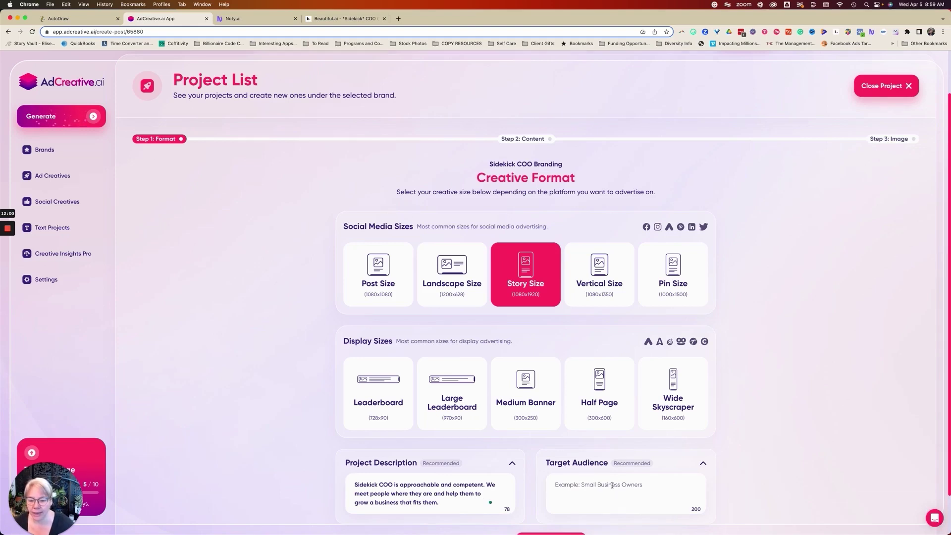
scroll(575, 493, down, 2)
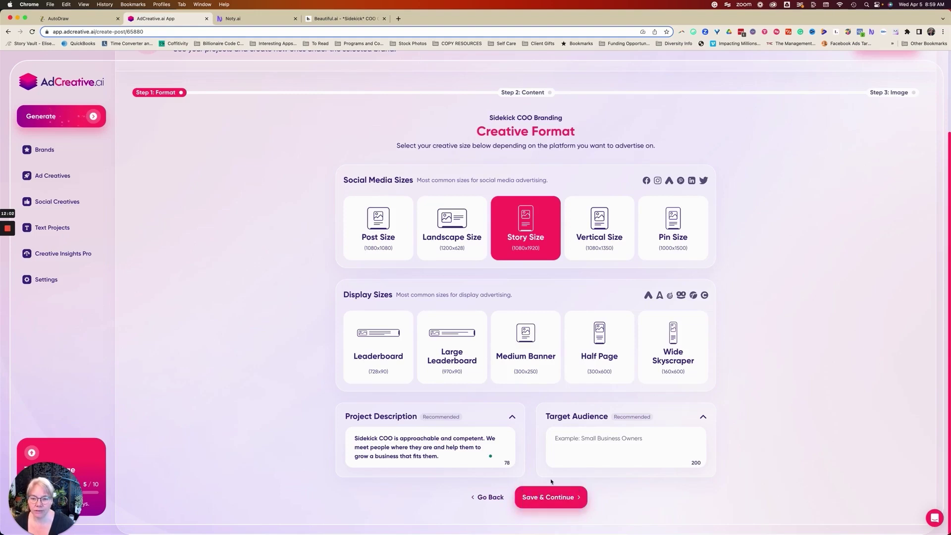
click(551, 498)
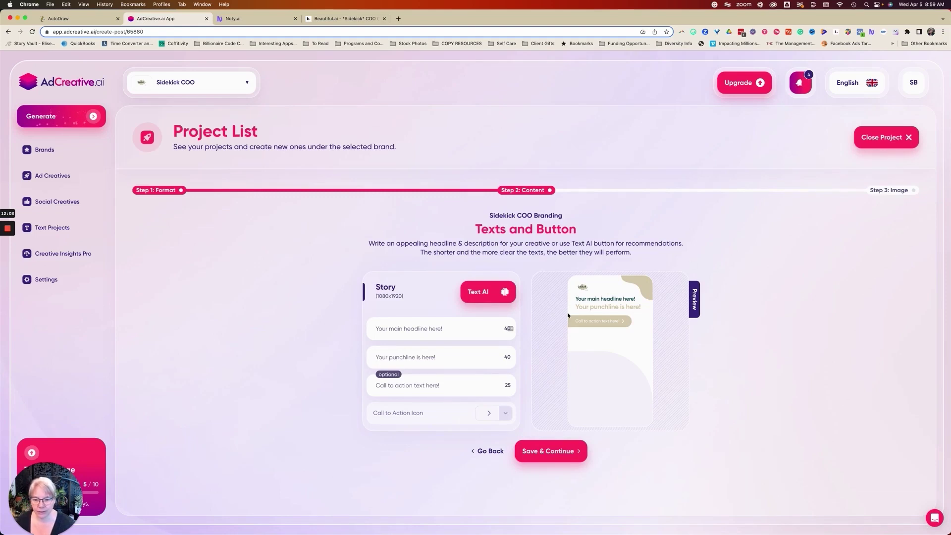
Enter "Test" as the main headline and "test" as the punchline, and continue to the background image stage.
click(421, 327)
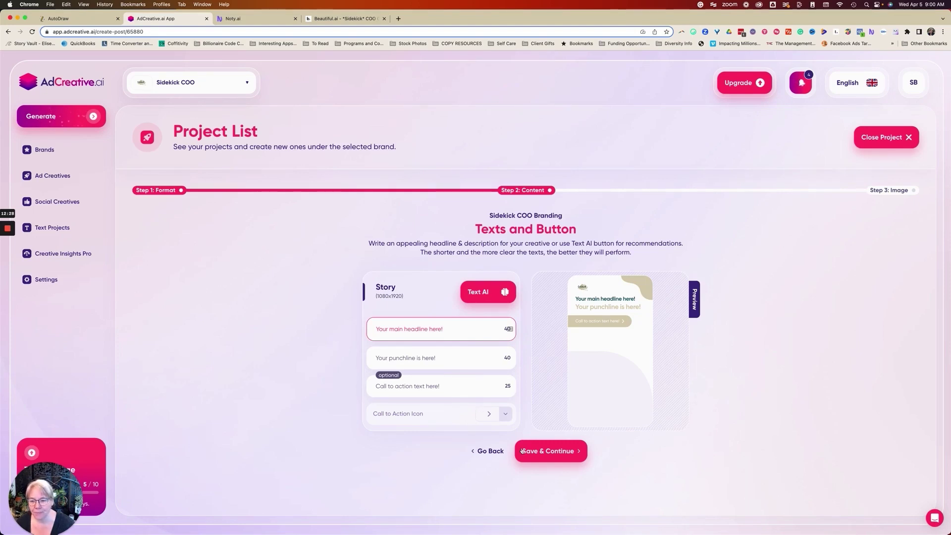
click(553, 452)
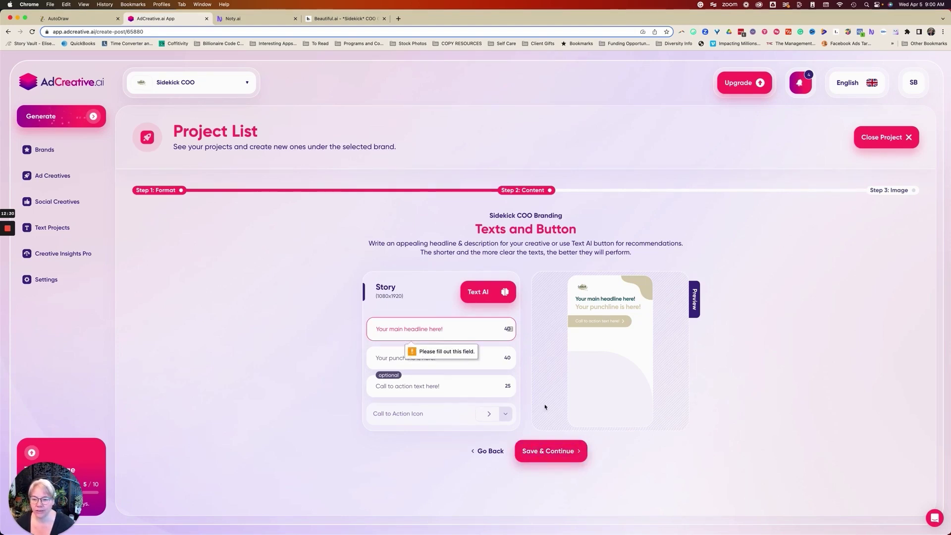
text(Test)
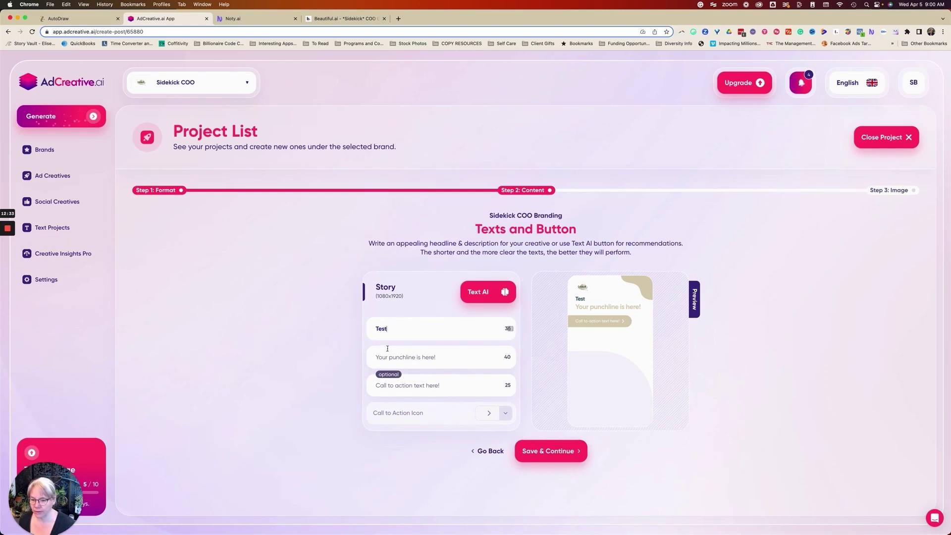
key(Tab)
text(tes)
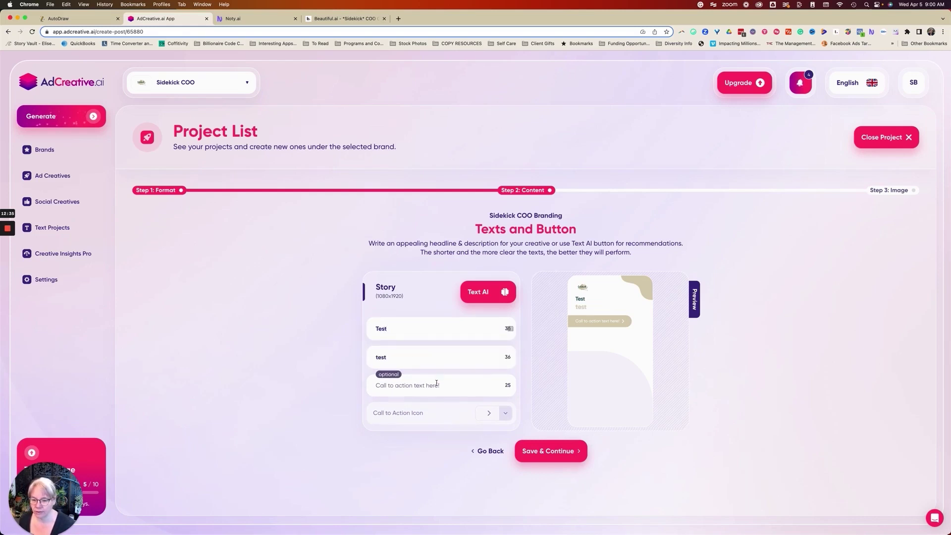
click(551, 451)
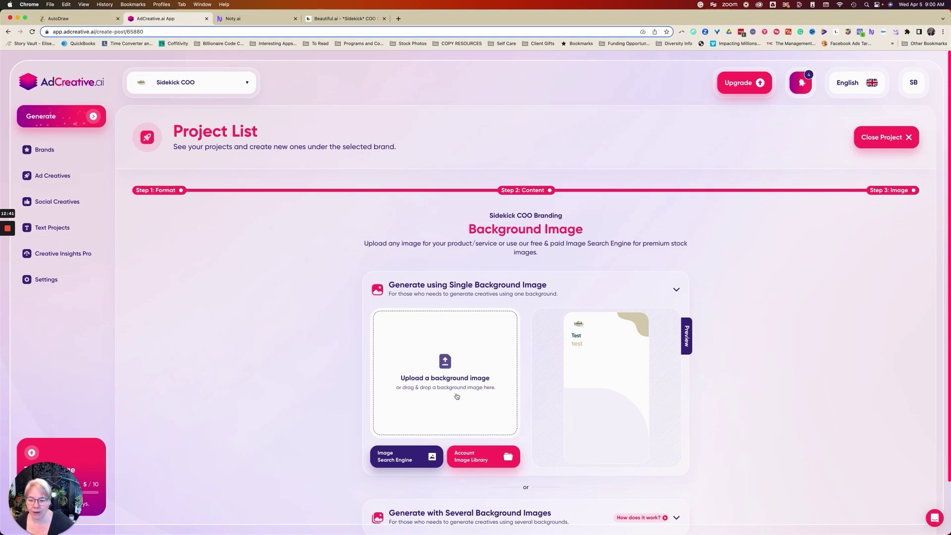
Use the desk photo from the account image library as the single background image.
scroll(461, 396, down, 1)
click(489, 430)
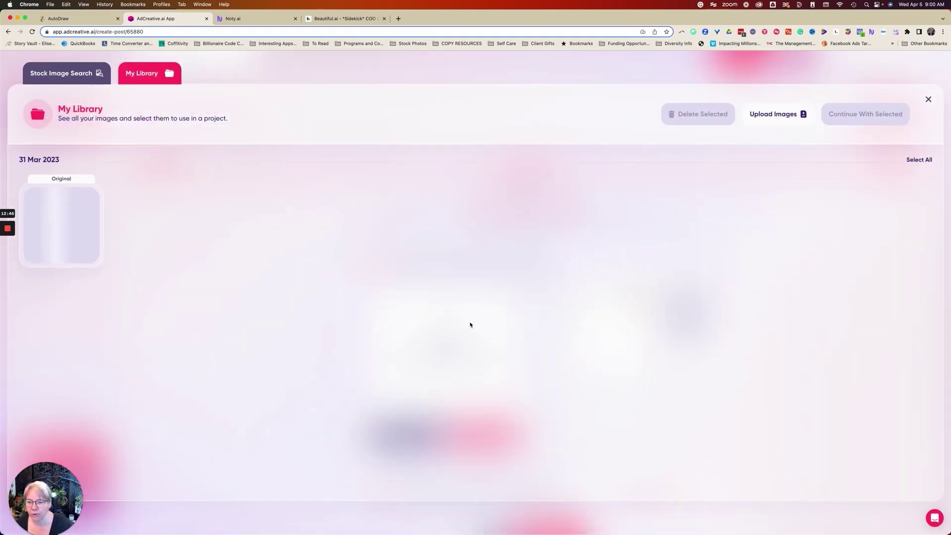
click(56, 227)
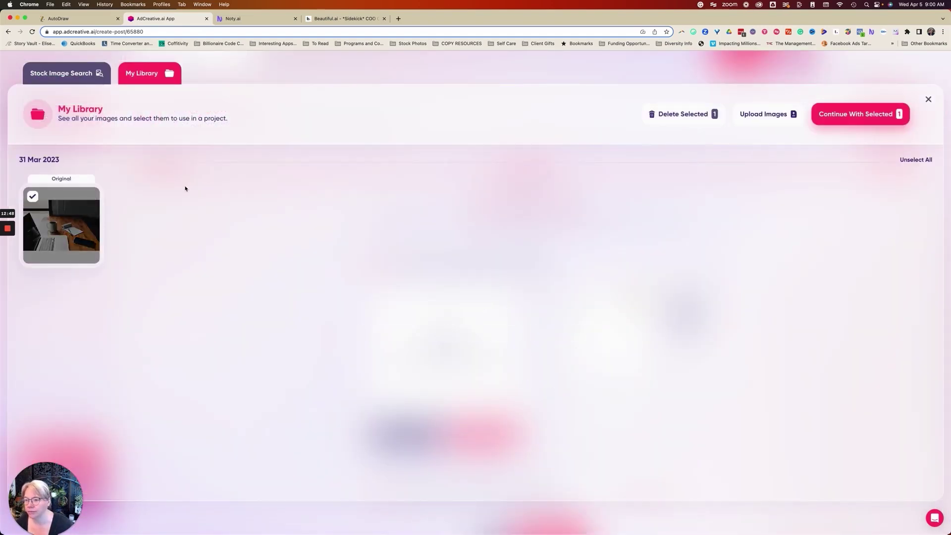
click(855, 114)
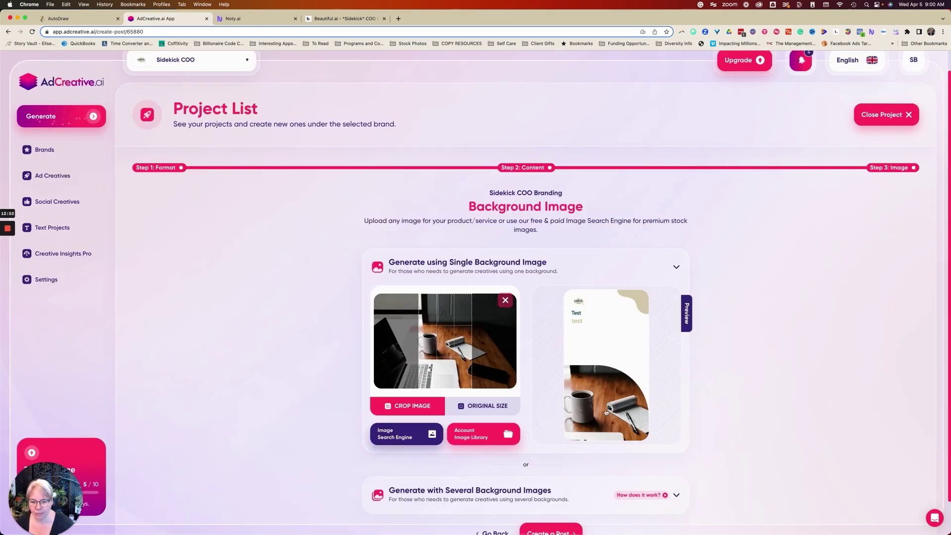
Check the option for several background images, return to the single background image and shift its crop area towards the laptop.
scroll(602, 405, down, 1)
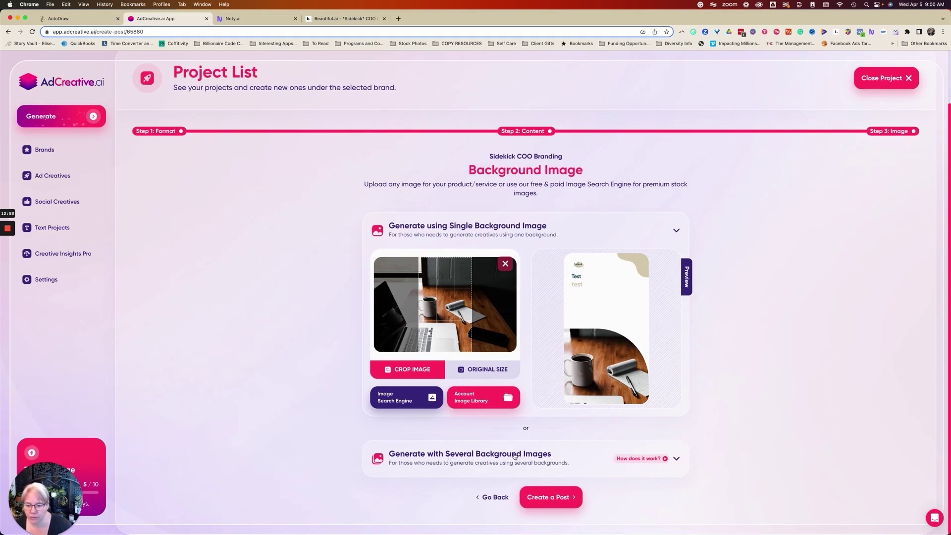
click(677, 458)
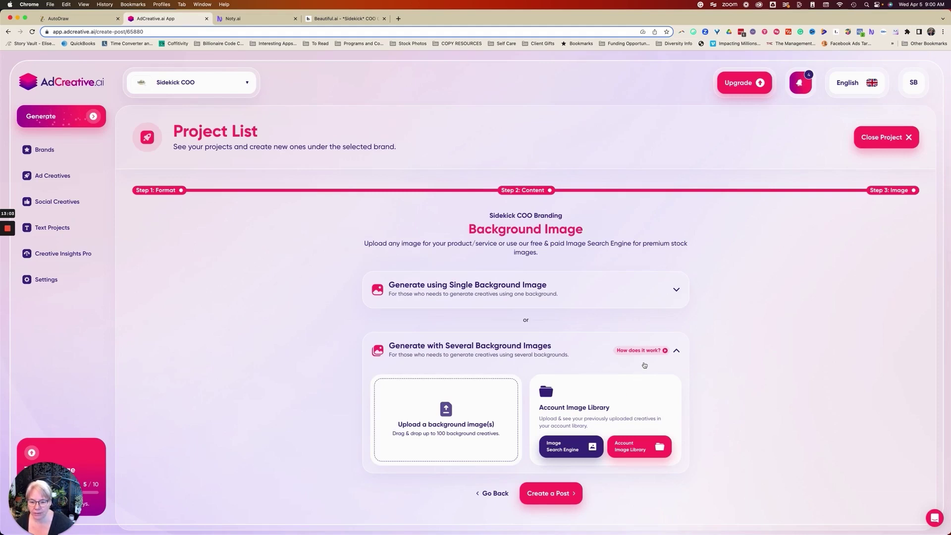
click(673, 289)
scroll(538, 389, down, 2)
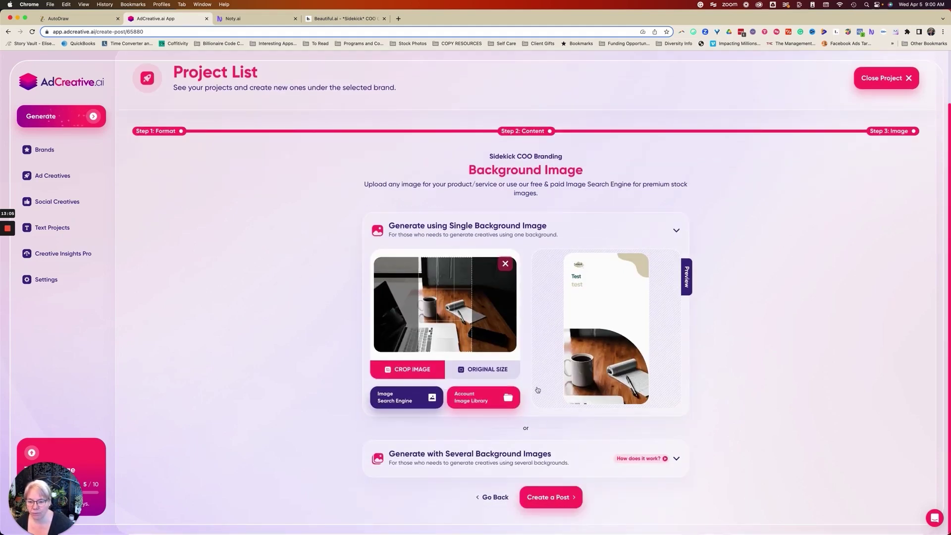
drag(449, 324, 396, 323)
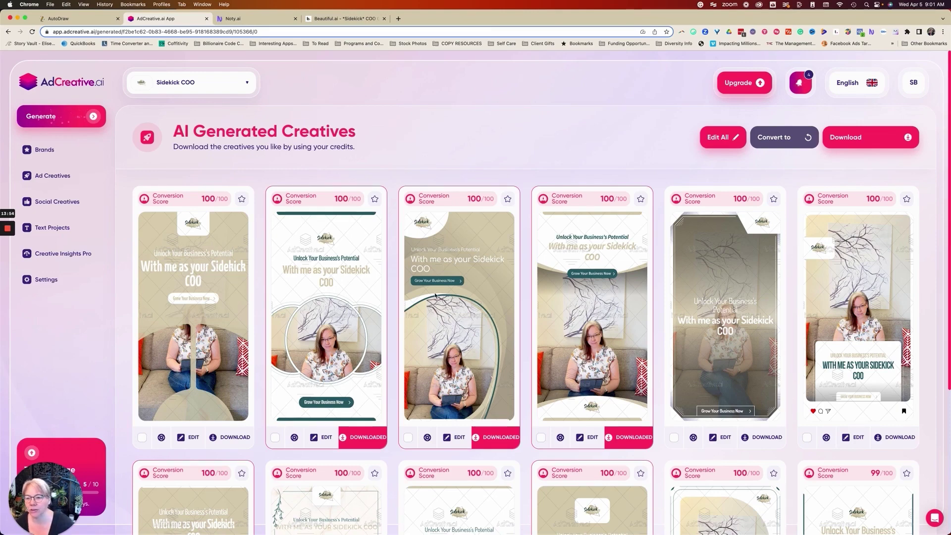
Look through the AI-generated story creatives, comparing their layouts and conversion scores, and return to the first row.
scroll(517, 130, down, 3)
scroll(528, 340, down, 15)
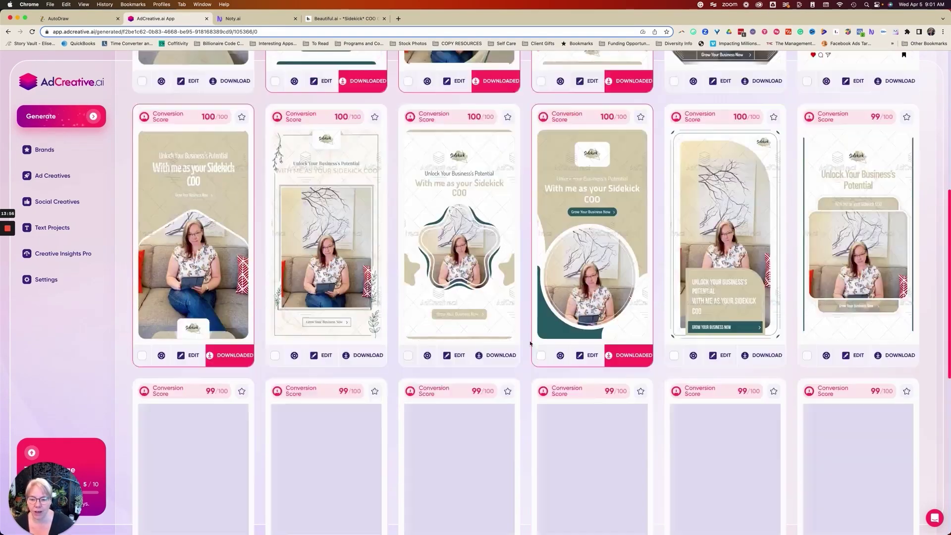
scroll(530, 343, down, 12)
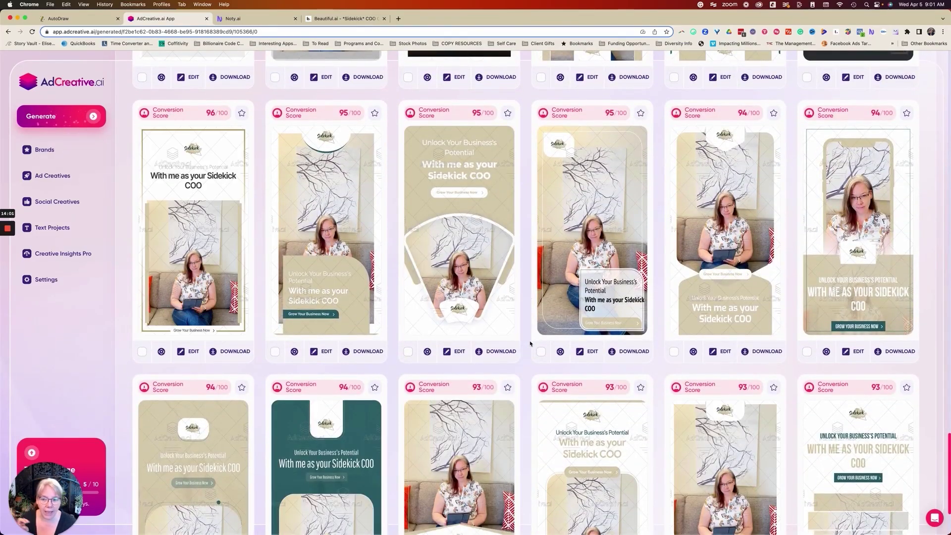
scroll(537, 186, up, 10)
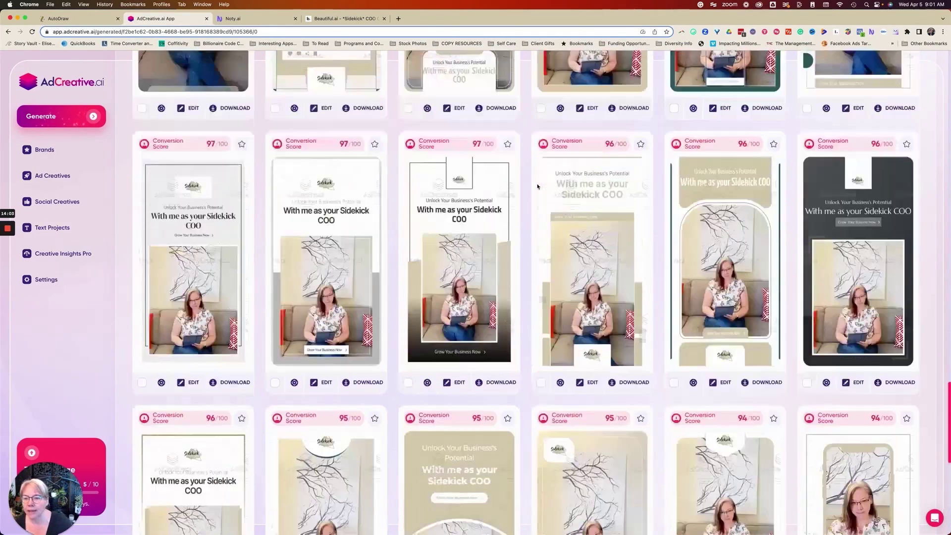
scroll(537, 186, up, 10)
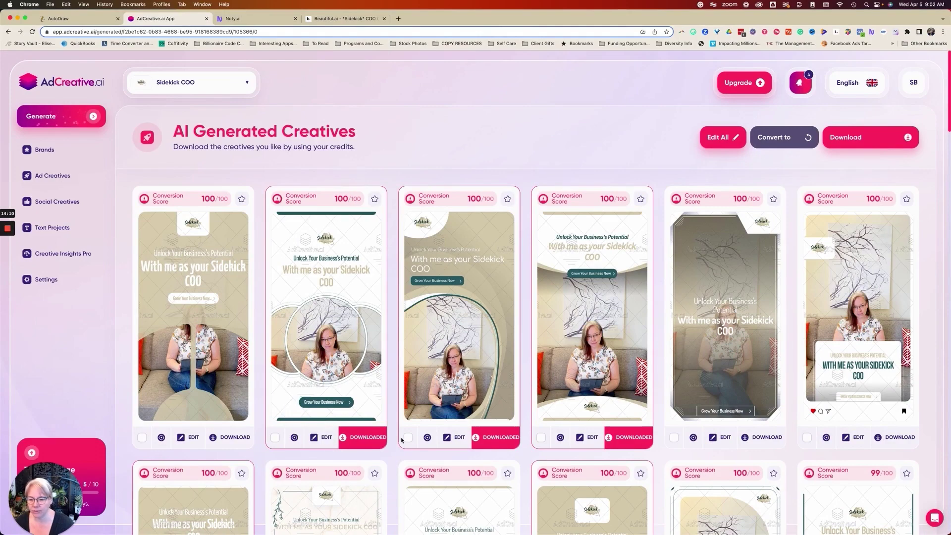
scroll(629, 381, down, 5)
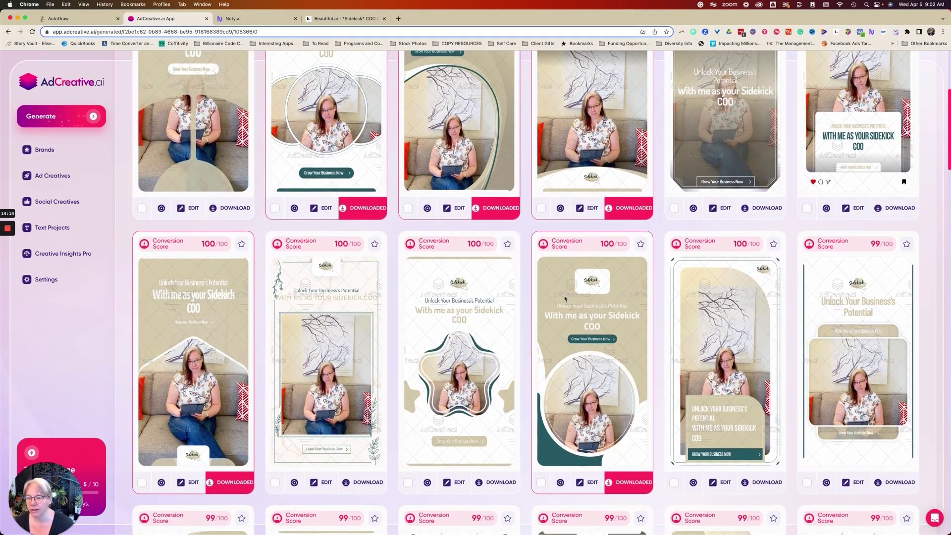
scroll(564, 298, up, 5)
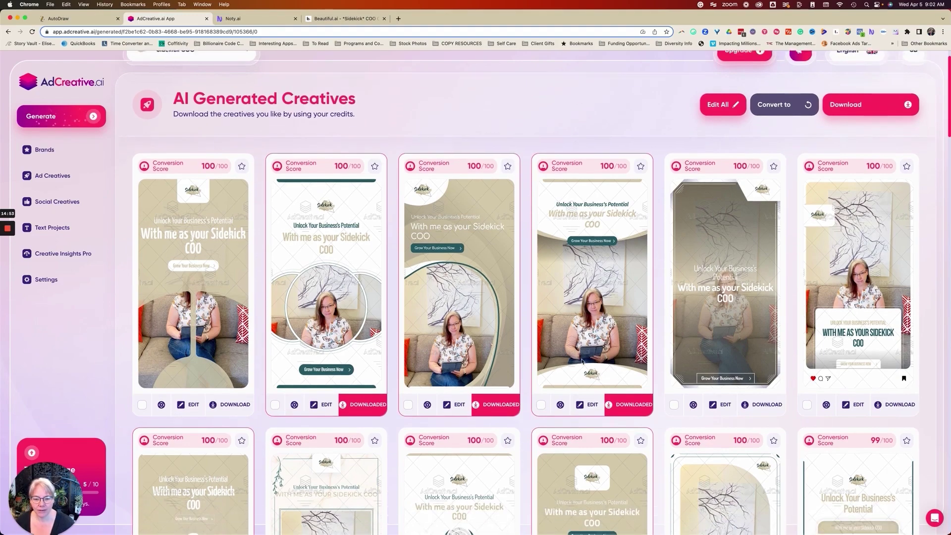
scroll(582, 362, down, 4)
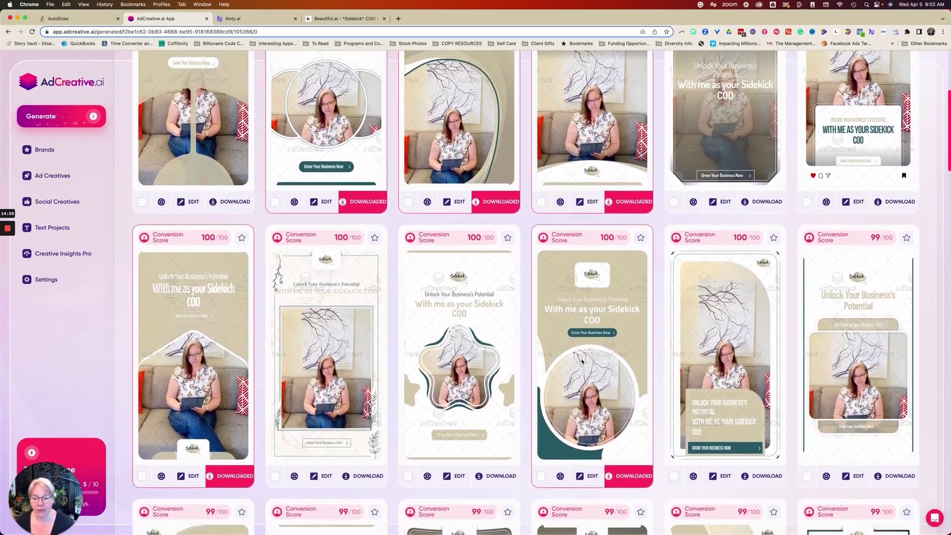
scroll(693, 446, up, 4)
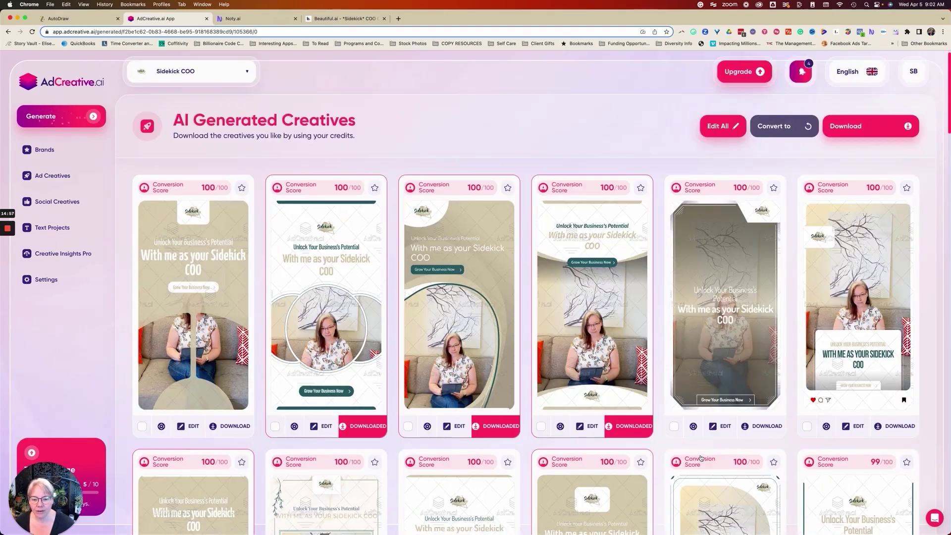
Examine the text fields and the logo, colour and font settings of the fifth story creative, and close its editor.
click(722, 431)
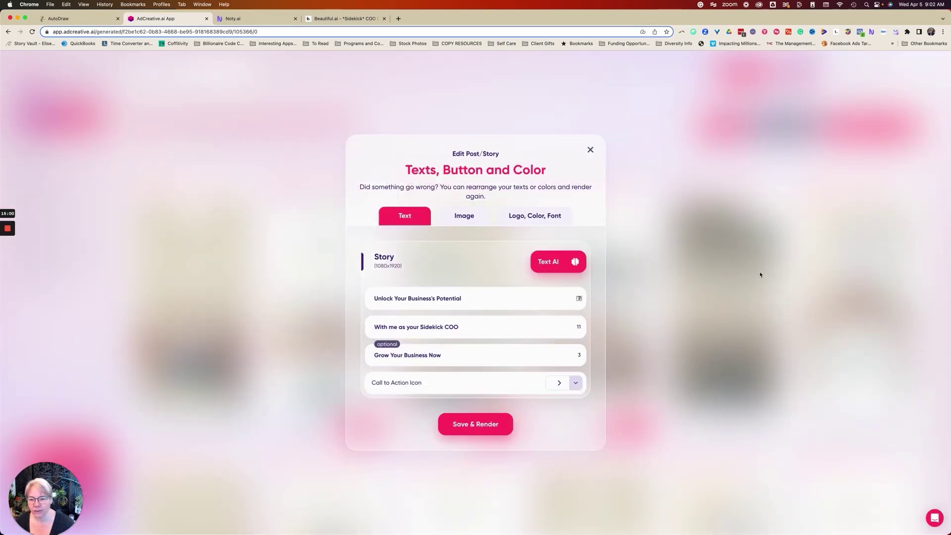
click(530, 218)
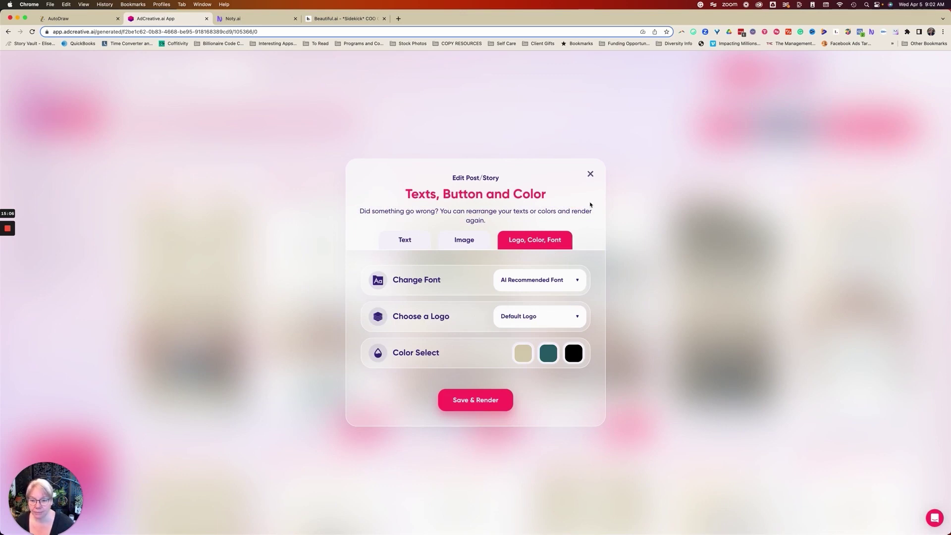
click(590, 174)
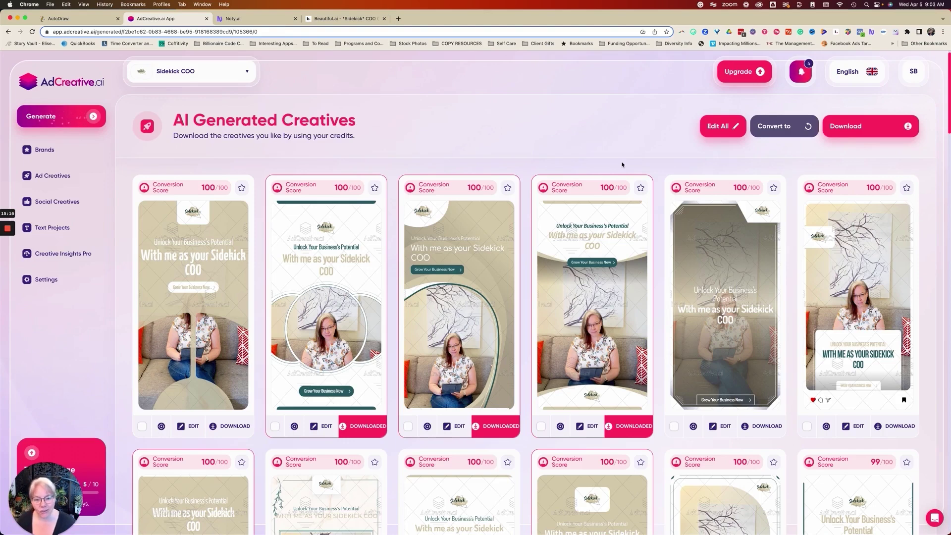
Try generating English ad copy for the fifth story creative with Text AI and look through the alternative headlines.
click(716, 426)
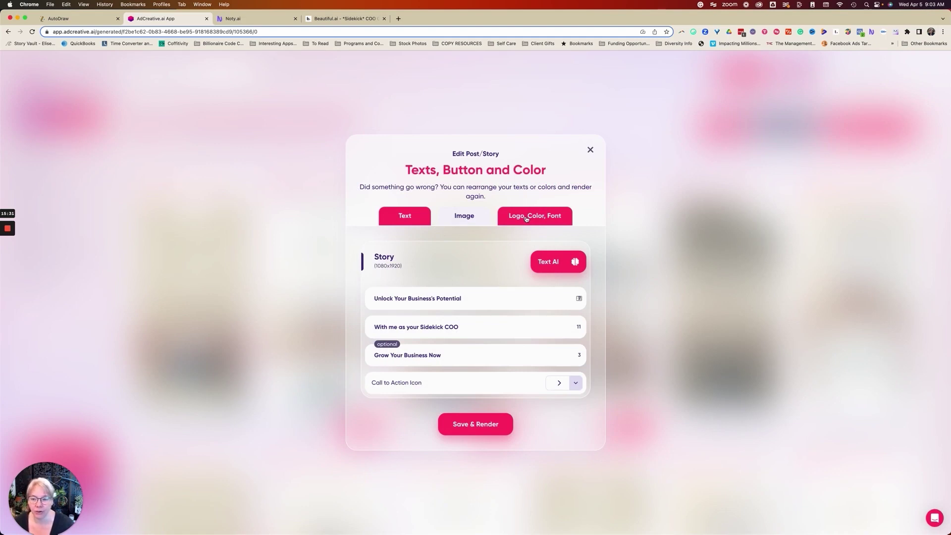
click(555, 266)
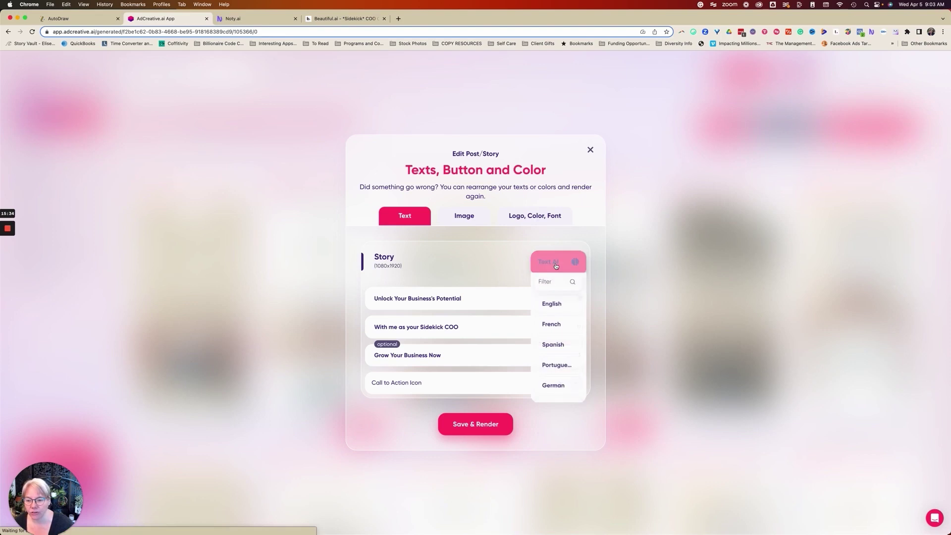
click(549, 300)
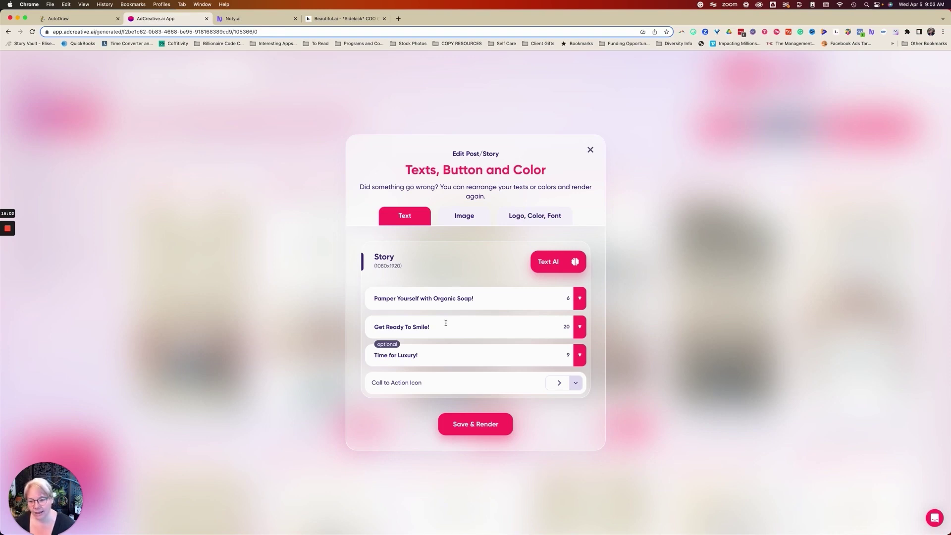
click(577, 305)
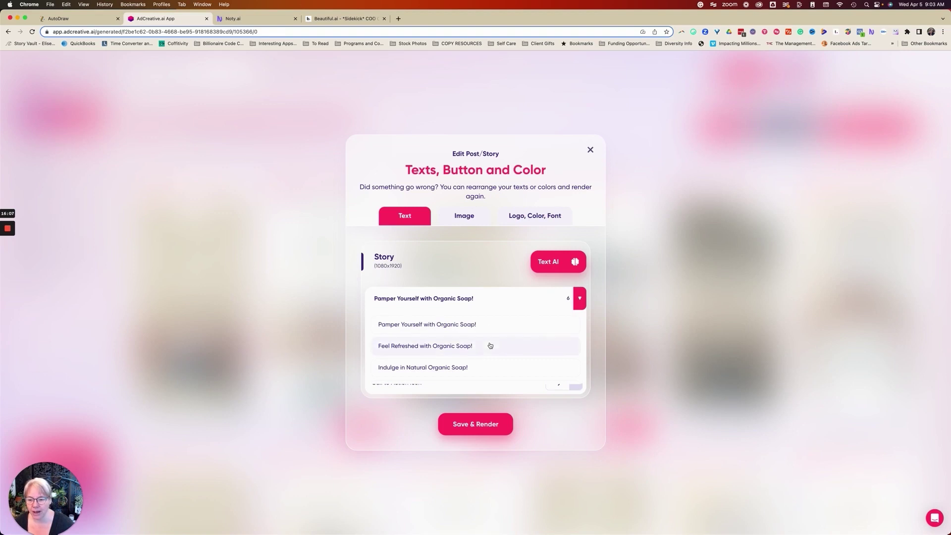
click(484, 246)
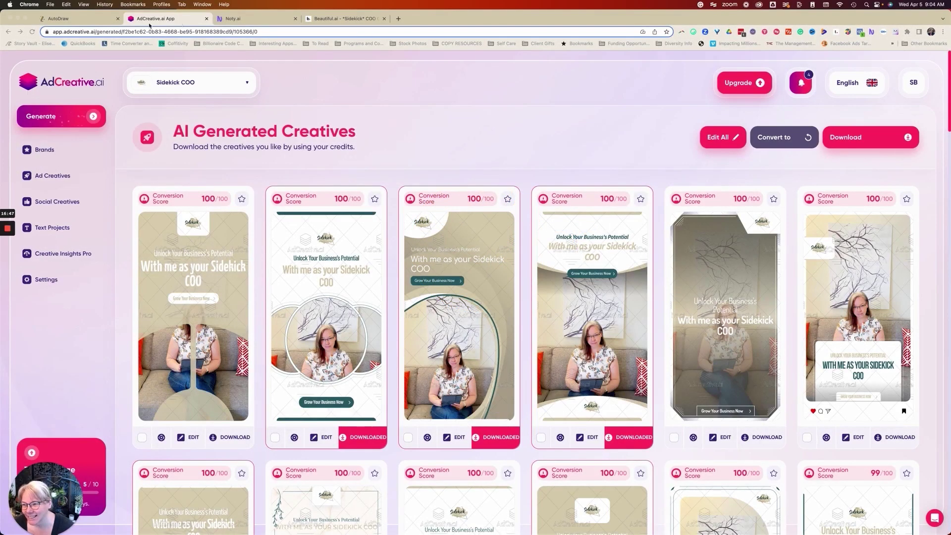
Switch to AutoDraw and freehand-draw a circle, a roof-like line and three rough boxes in the empty space above the dragon.
click(69, 21)
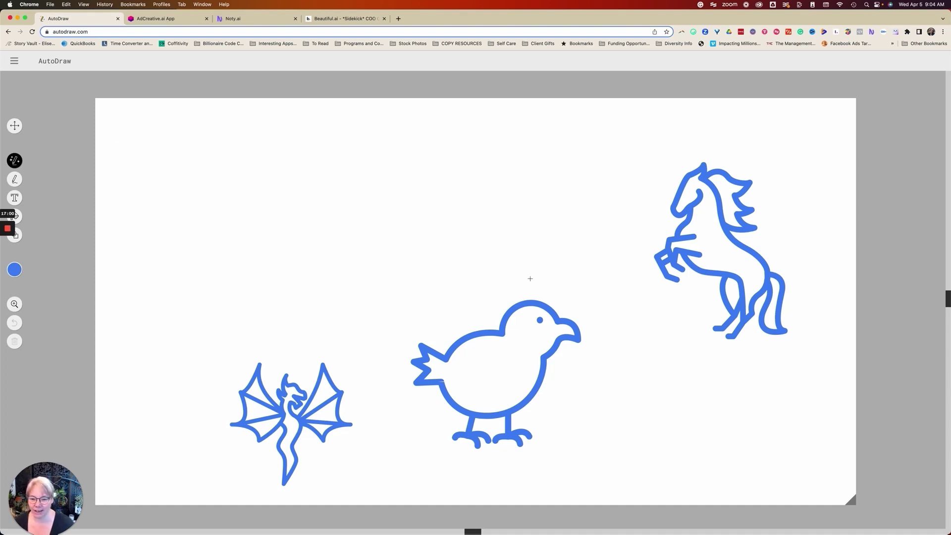
click(15, 180)
drag(149, 156, 156, 146)
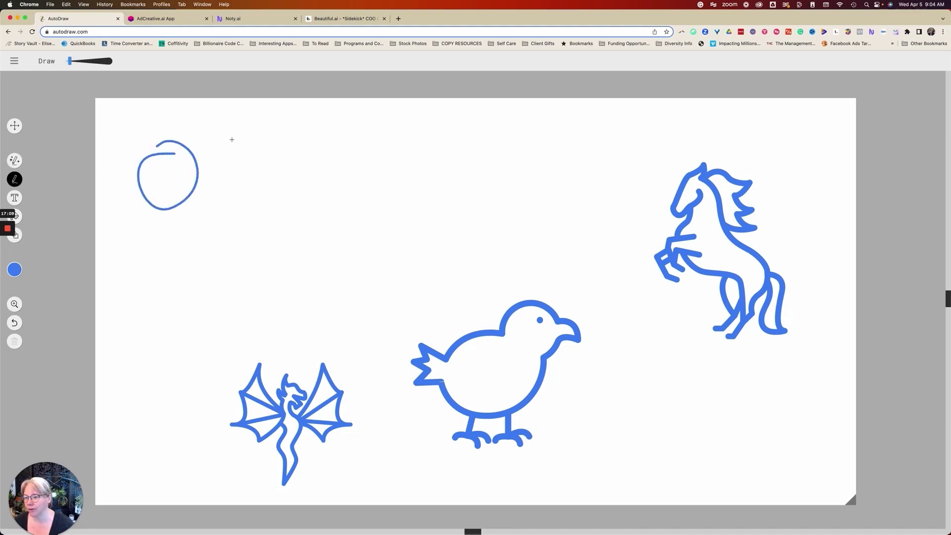
drag(256, 156, 335, 162)
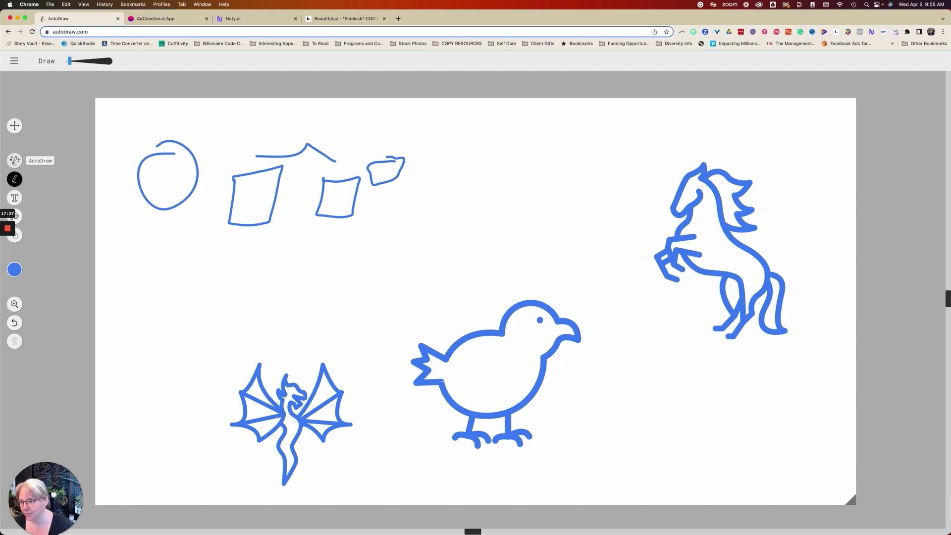
Sketch a cat's head with ears and eyes using AutoDraw recognition, and replace it with the suggested walking cat.
click(14, 160)
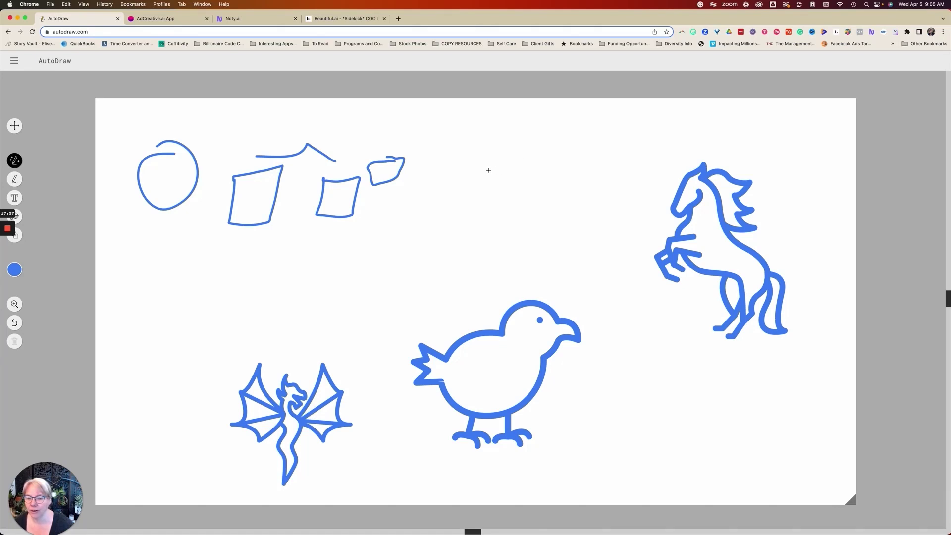
mouse_move(501, 165)
mouse_down()
mouse_move(470, 196)
mouse_move(545, 193)
mouse_move(500, 165)
mouse_move(524, 146)
mouse_move(532, 170)
mouse_up()
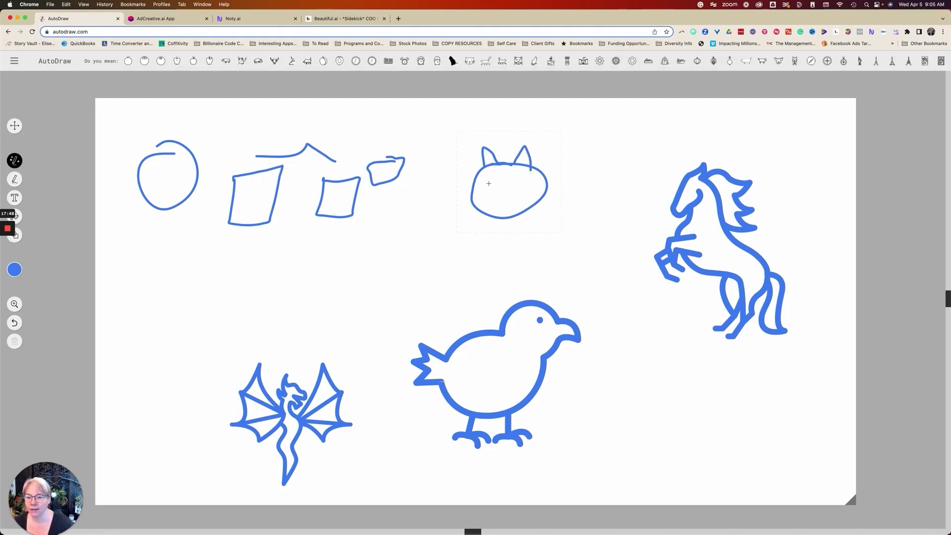
mouse_move(488, 183)
mouse_down()
mouse_move(528, 184)
mouse_move(512, 191)
mouse_up()
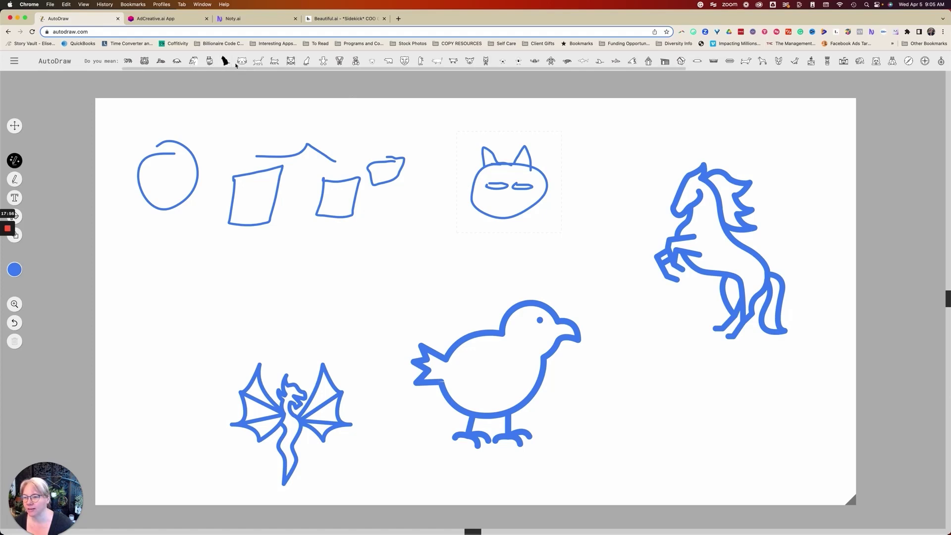
click(241, 61)
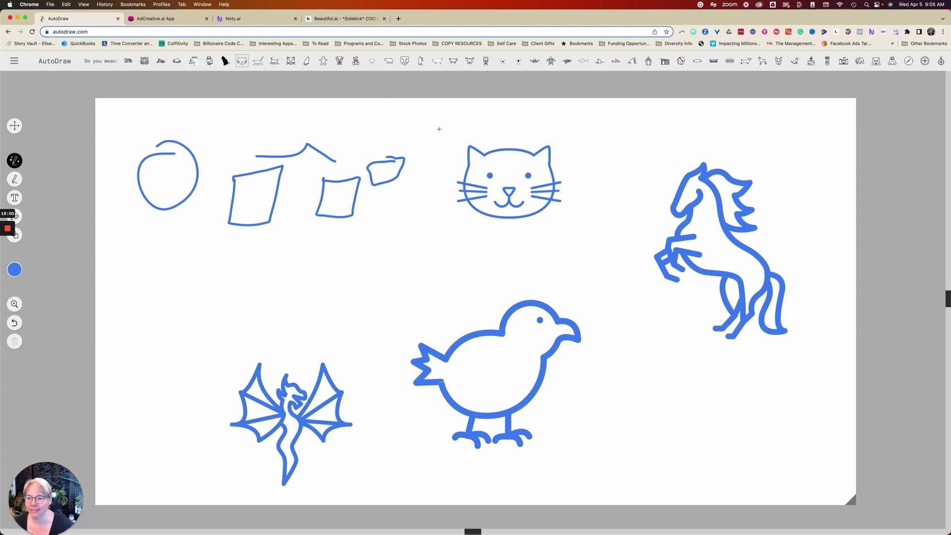
click(274, 61)
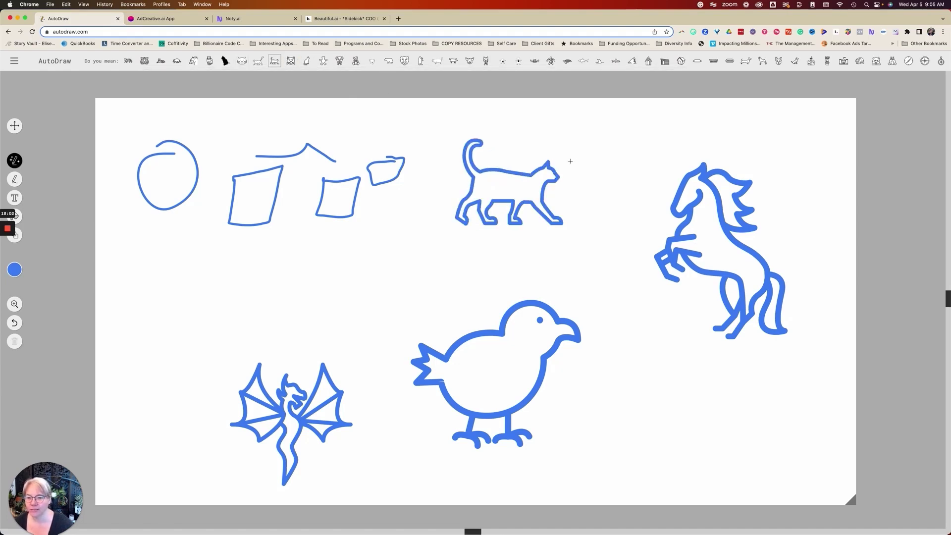
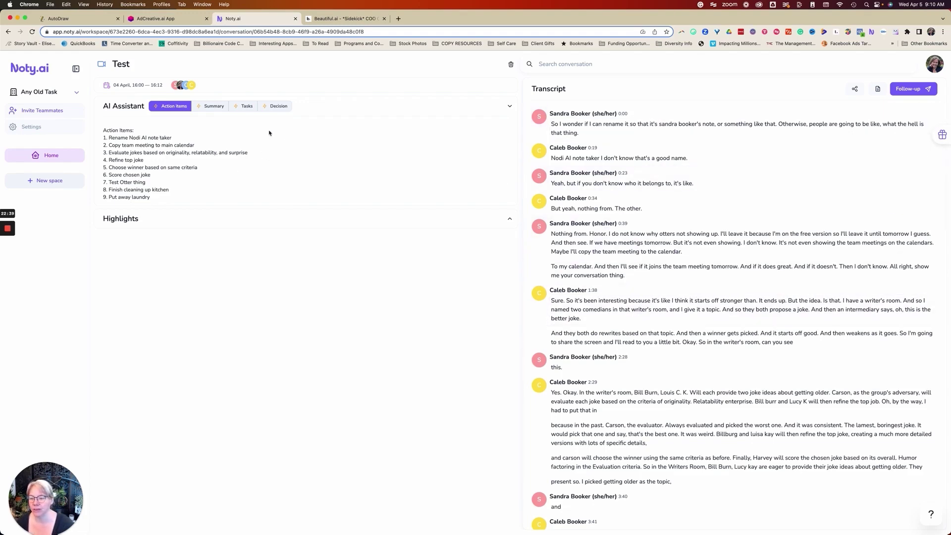
Read the AI Assistant's summary of the Test meeting in Noty.ai, marking the part about the writer's room.
click(213, 106)
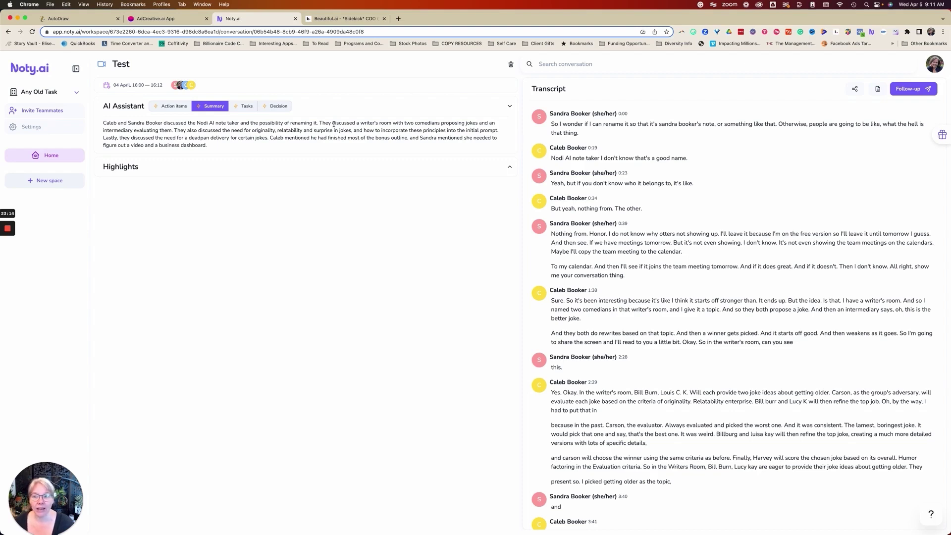
drag(321, 126, 404, 139)
click(219, 140)
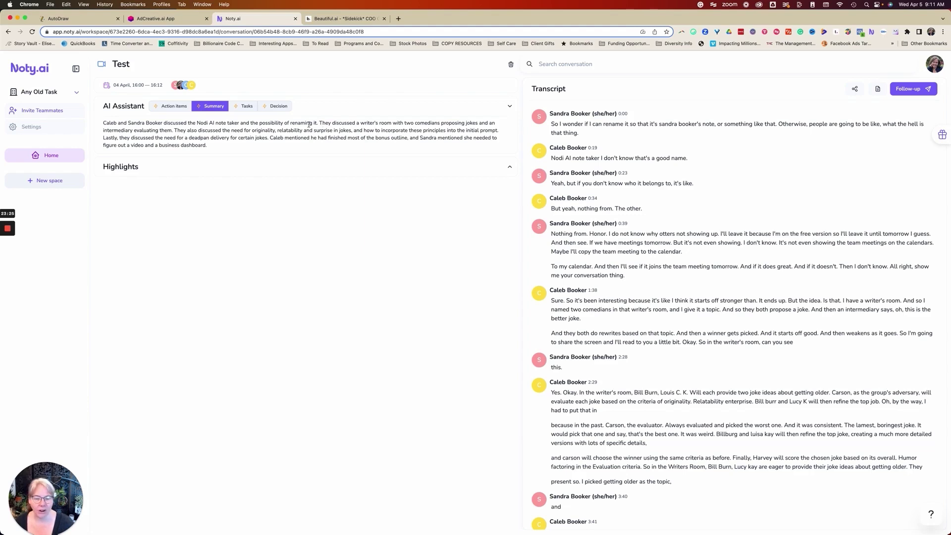
Review the AI Assistant's task list for the meeting, marking the household chores, the KPI dashboard item and the joke-related tasks.
click(244, 106)
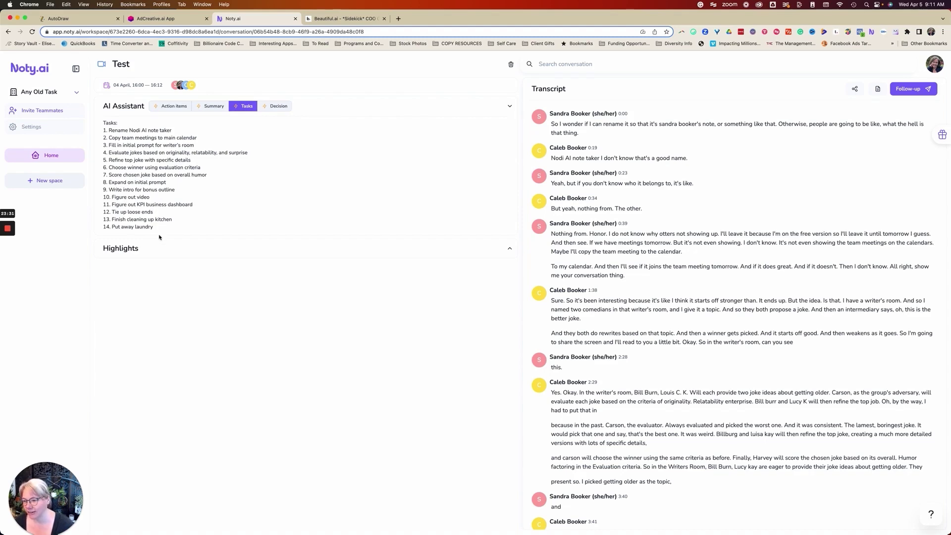
drag(158, 228, 104, 220)
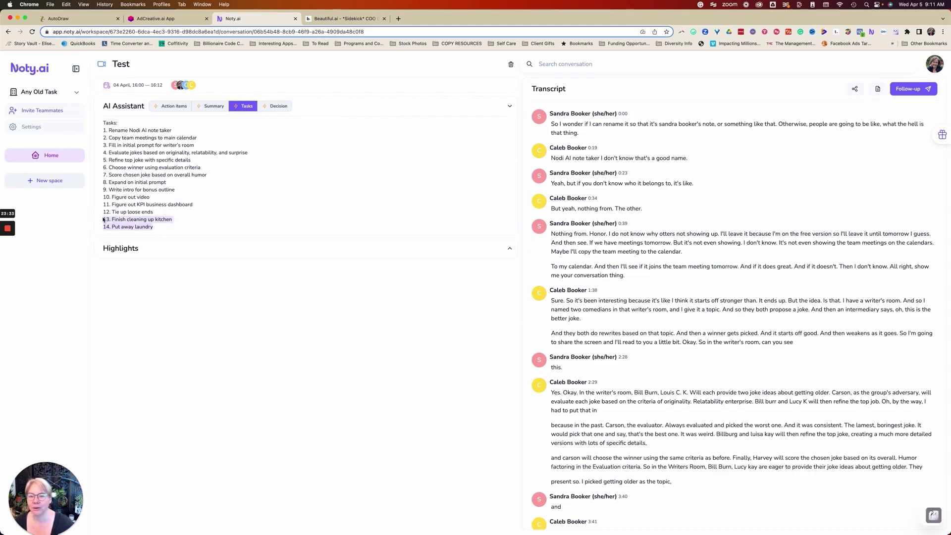
drag(167, 205, 113, 204)
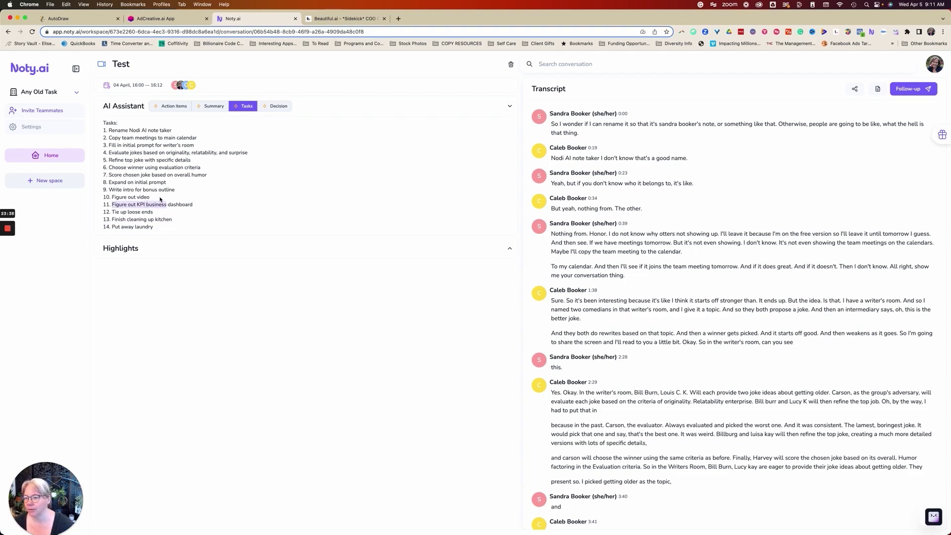
click(109, 152)
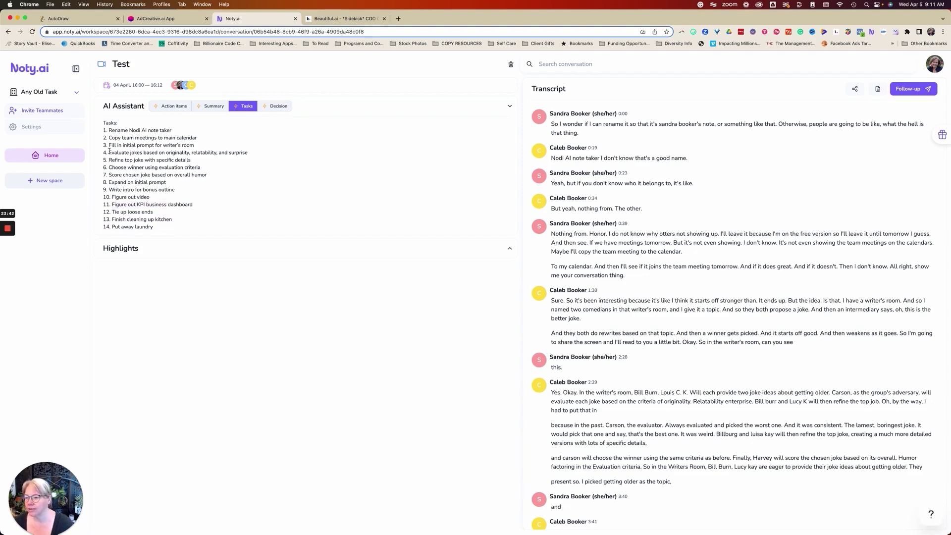
drag(109, 151, 175, 190)
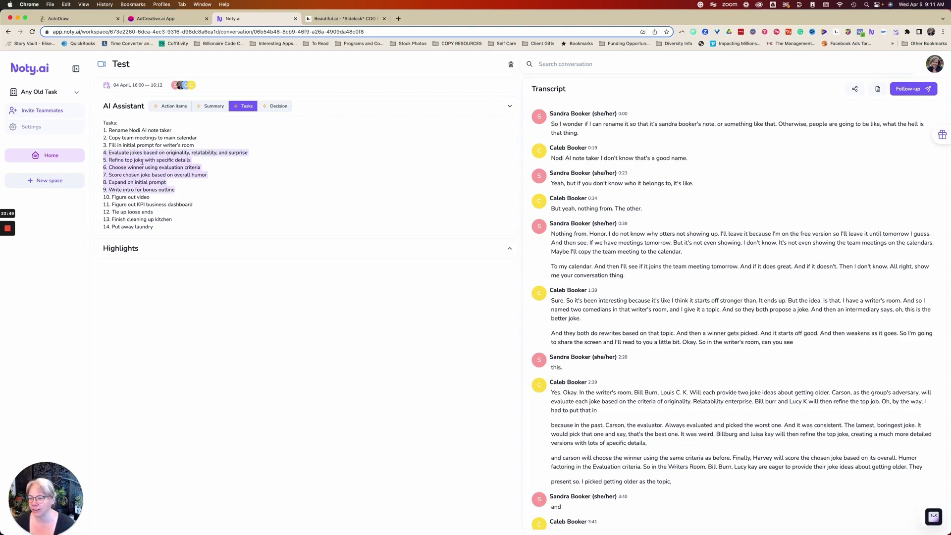
drag(104, 160, 179, 202)
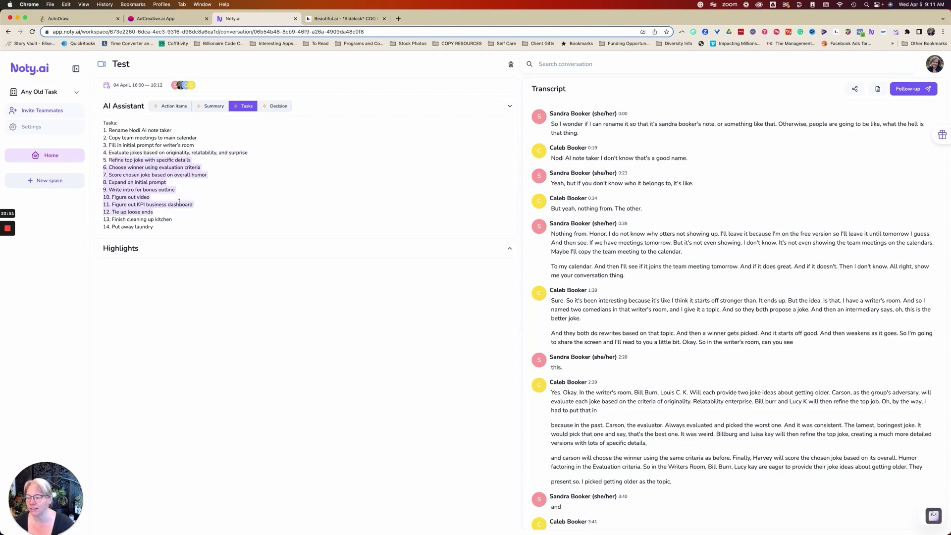
click(181, 177)
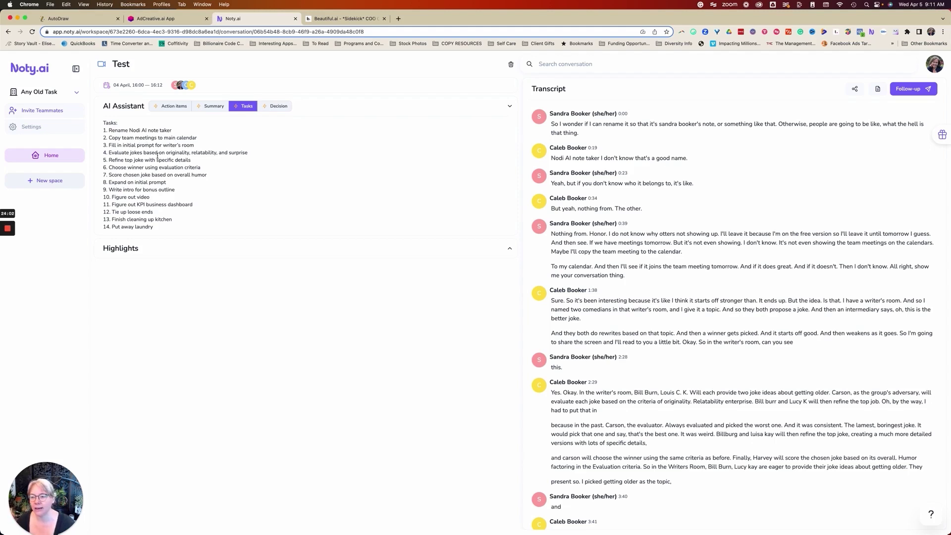
drag(128, 168, 137, 188)
click(139, 190)
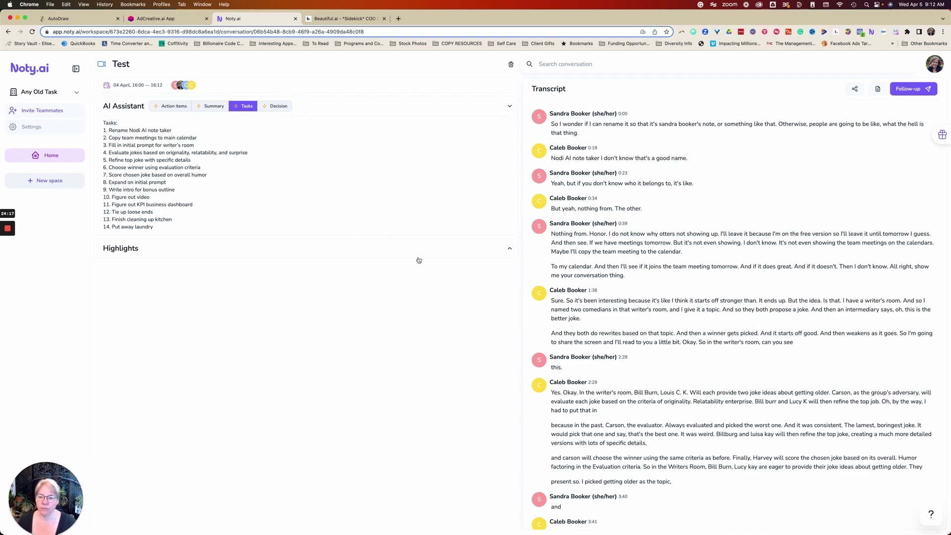
Pin the transcript passage at 6:24 about the comic toolbox as a highlight with the note "Write a note".
click(514, 250)
click(488, 253)
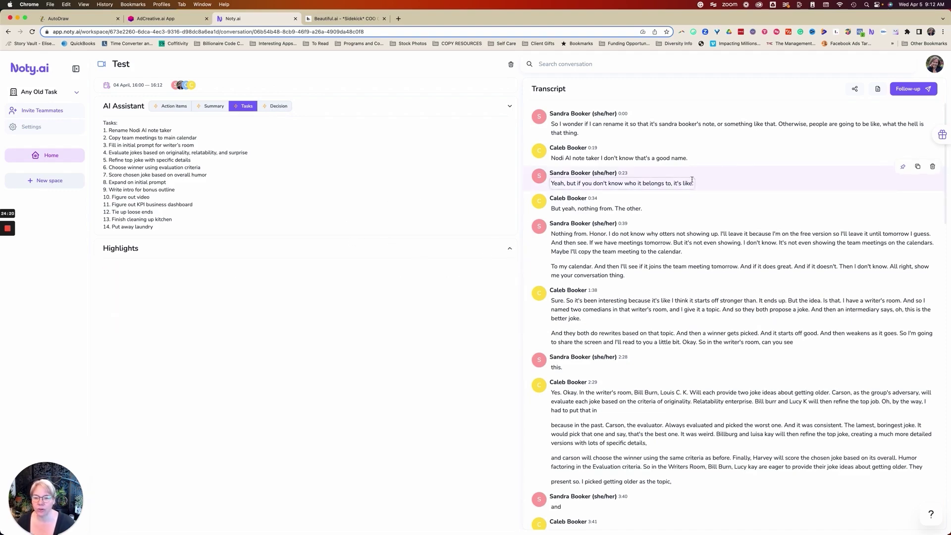
scroll(611, 248, down, 10)
scroll(611, 246, down, 5)
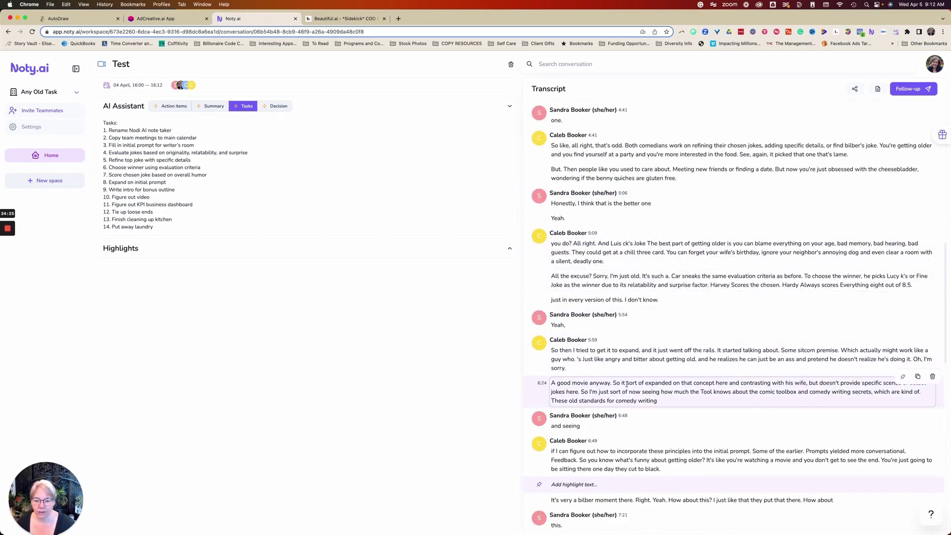
drag(626, 386, 756, 385)
click(754, 388)
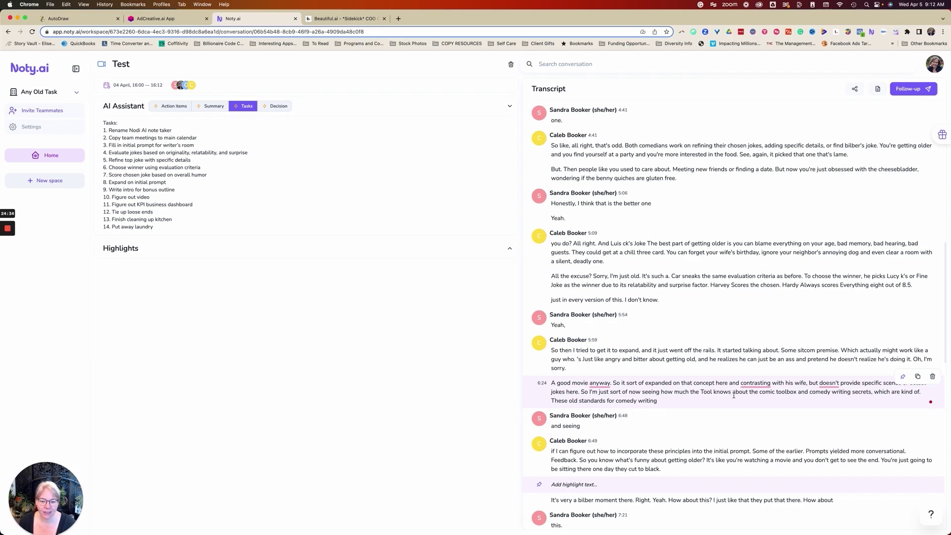
click(902, 378)
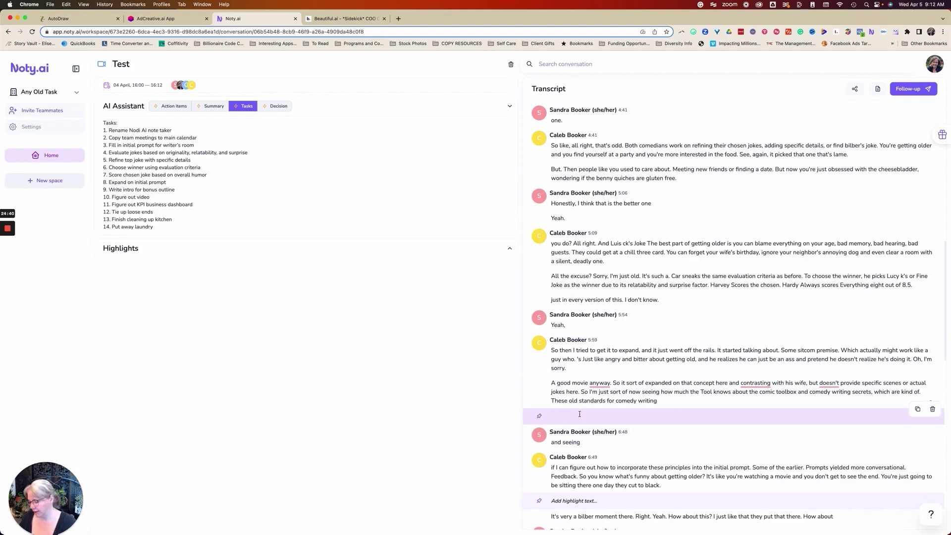
text(Write a note)
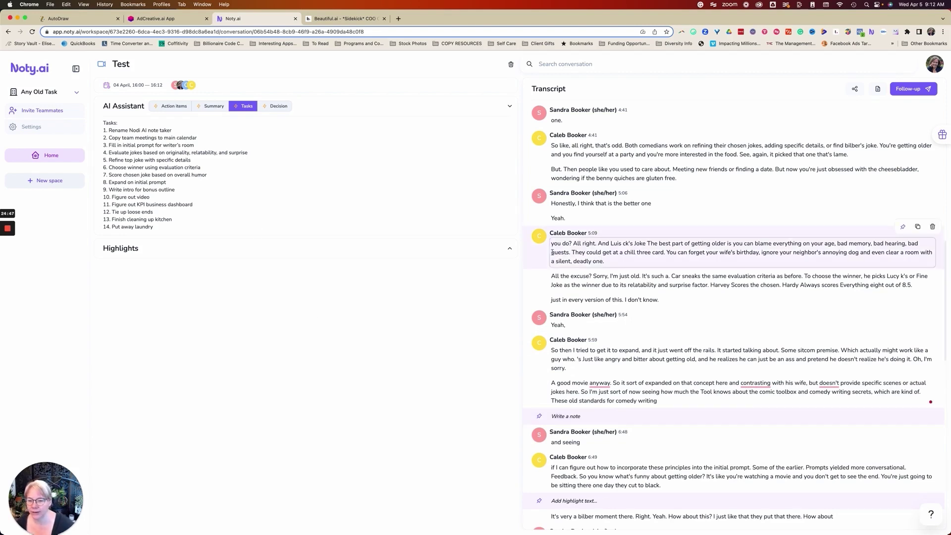
Expand the meeting highlights and add the note "Write another note" to the highlighted passage at 6:49.
click(510, 248)
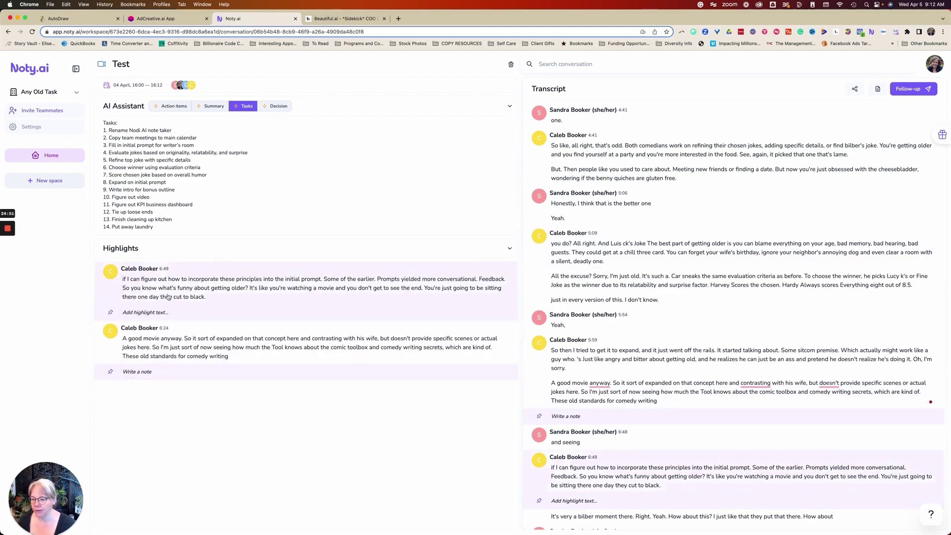
click(170, 312)
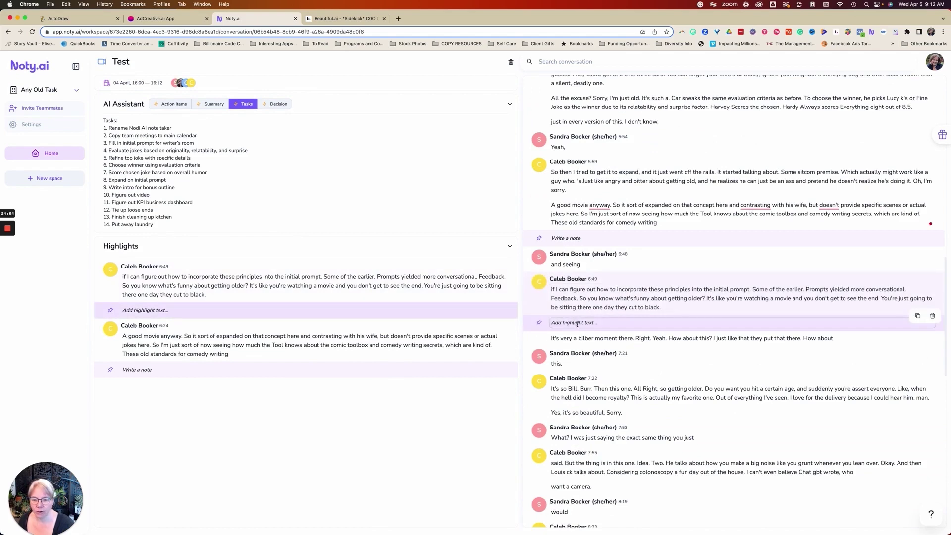
click(577, 323)
text(Write another note)
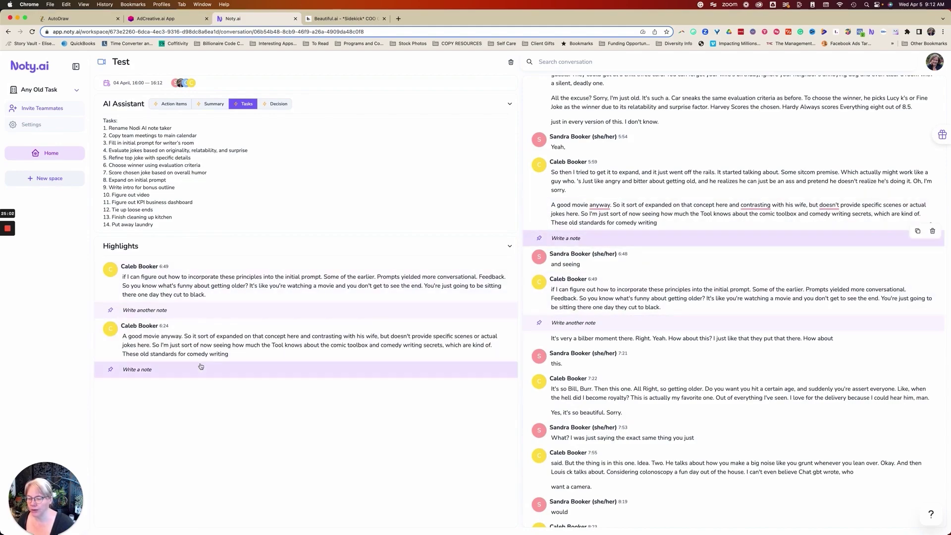
Create a follow-up message from the meeting highlights, copy its body text and open the message as a Gmail draft.
scroll(554, 249, up, 6)
scroll(554, 250, up, 7)
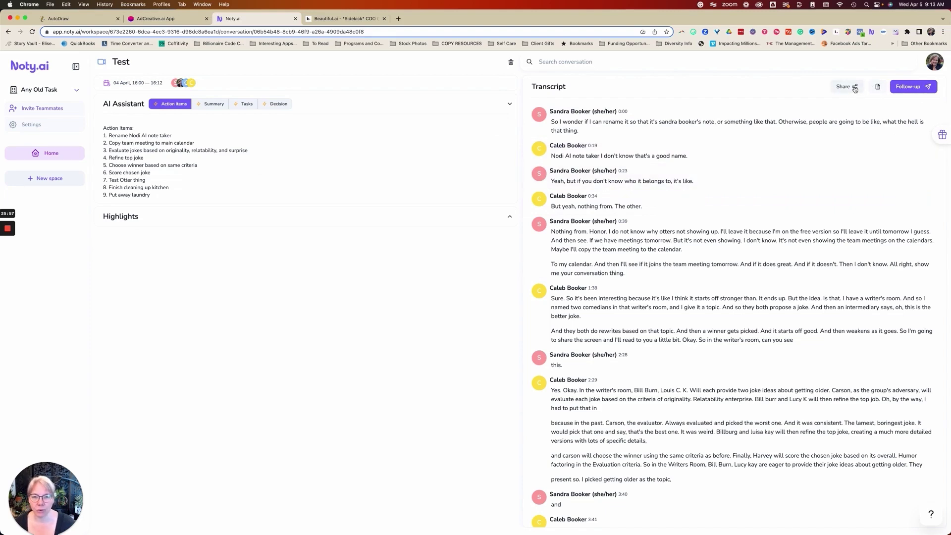
click(913, 87)
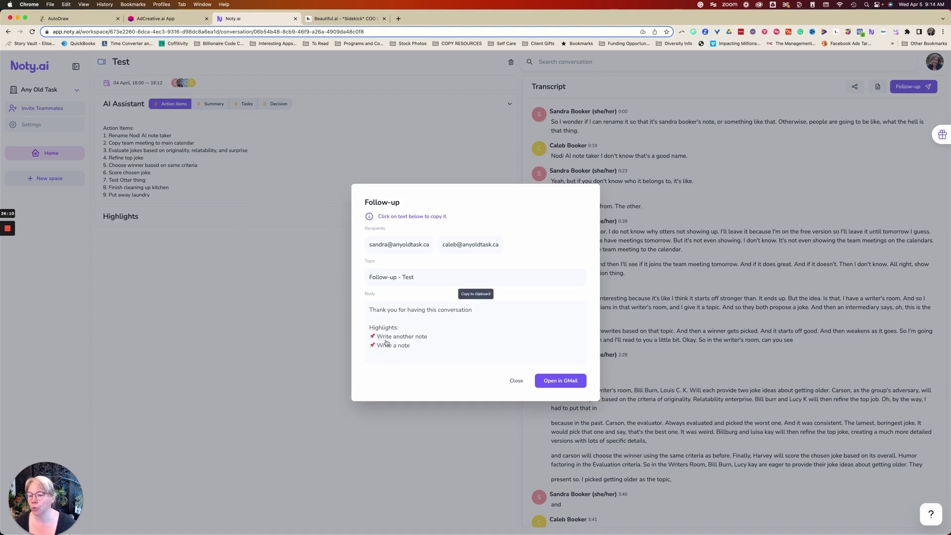
click(415, 335)
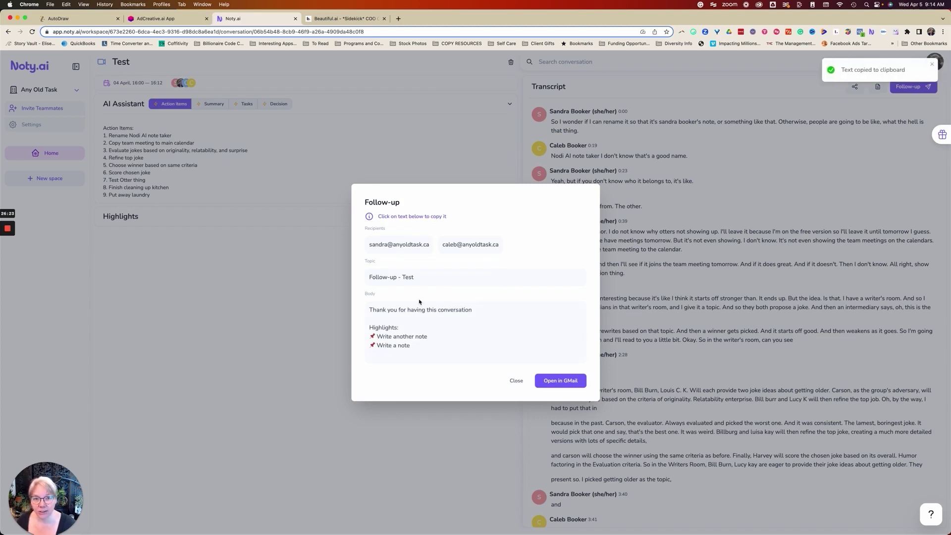
click(560, 380)
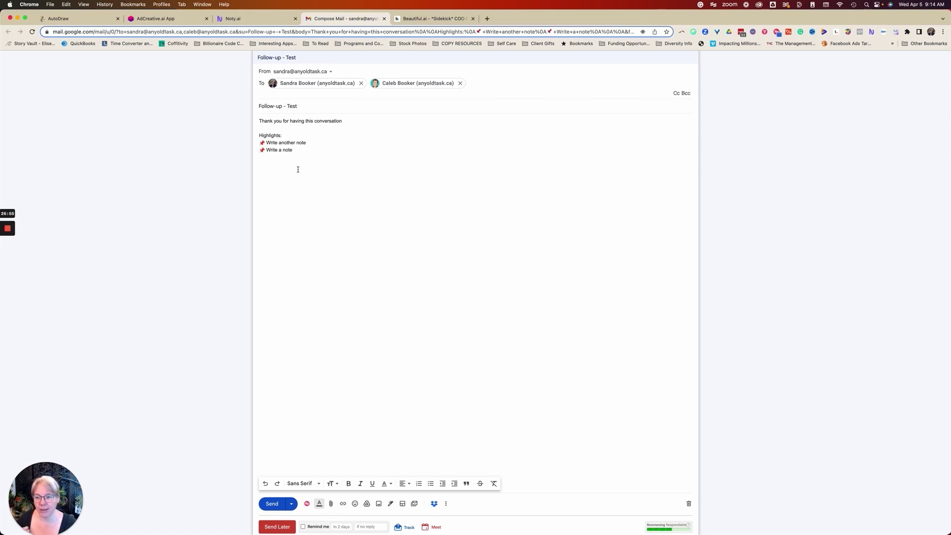
click(350, 123)
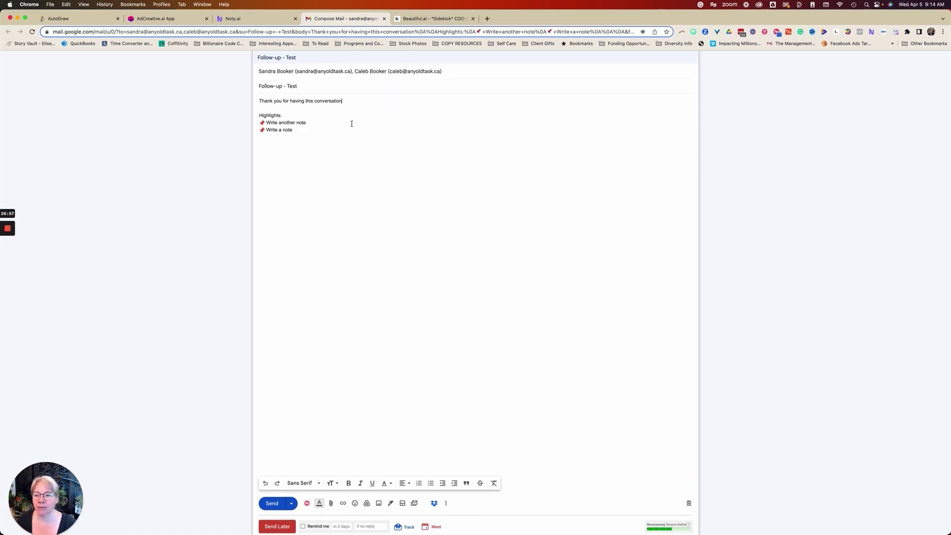